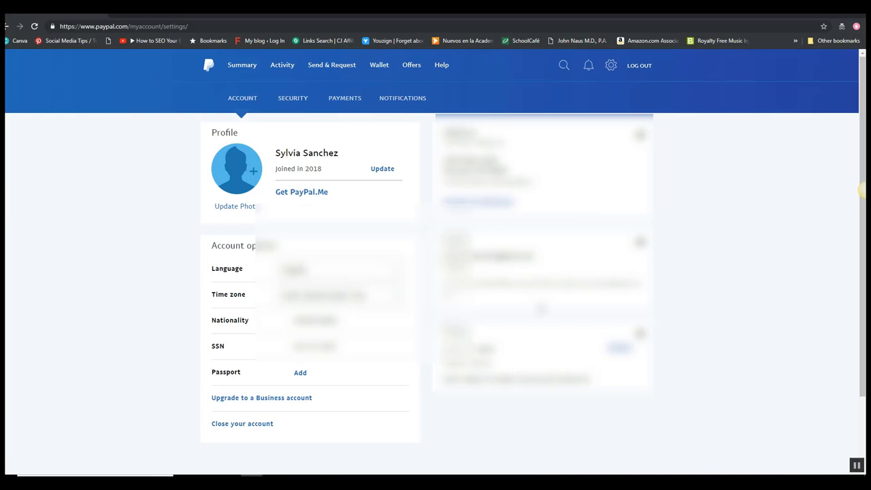
Upgrade the account to a Business account, choosing a business type and submitting the business and personal details.
scroll(249, 356, down, 1)
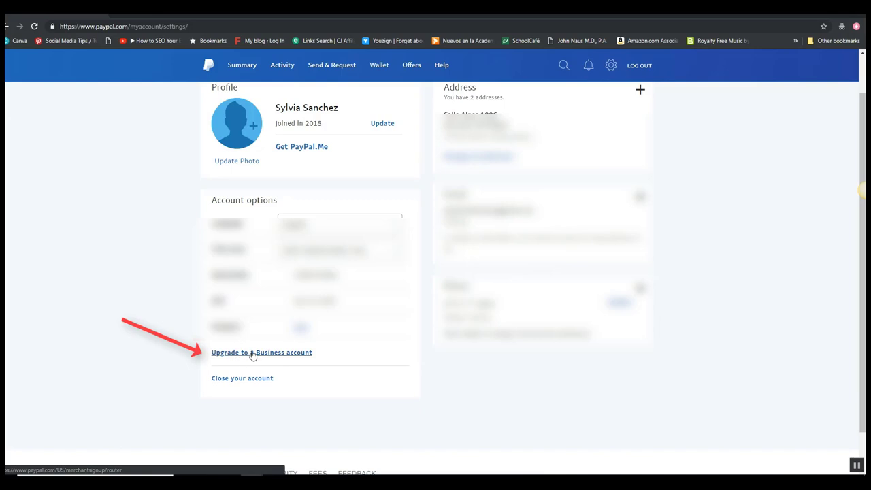
click(273, 354)
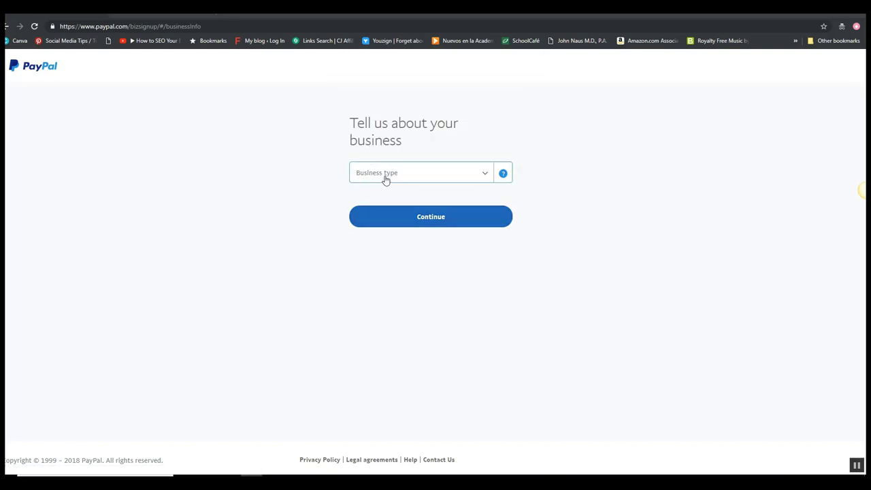
click(385, 176)
click(380, 238)
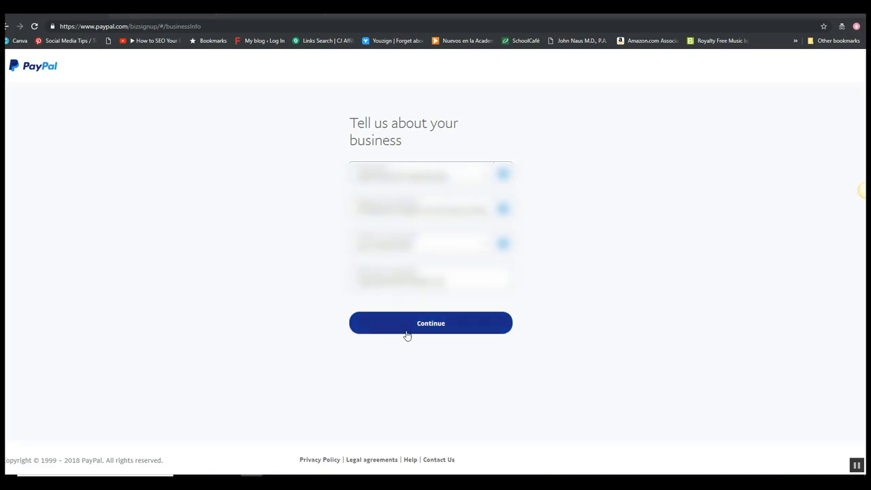
click(429, 328)
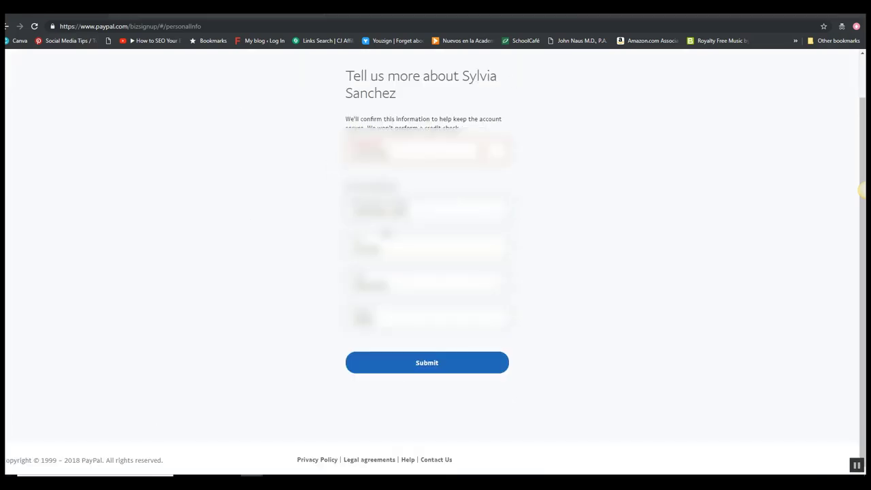
click(436, 371)
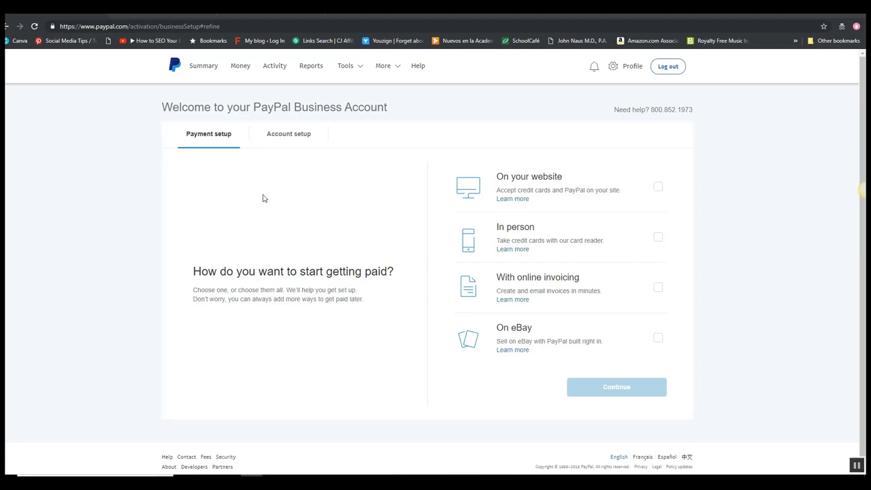
Choose to get paid on your website, in person, with online invoicing and on eBay, and continue the payment setup.
click(658, 190)
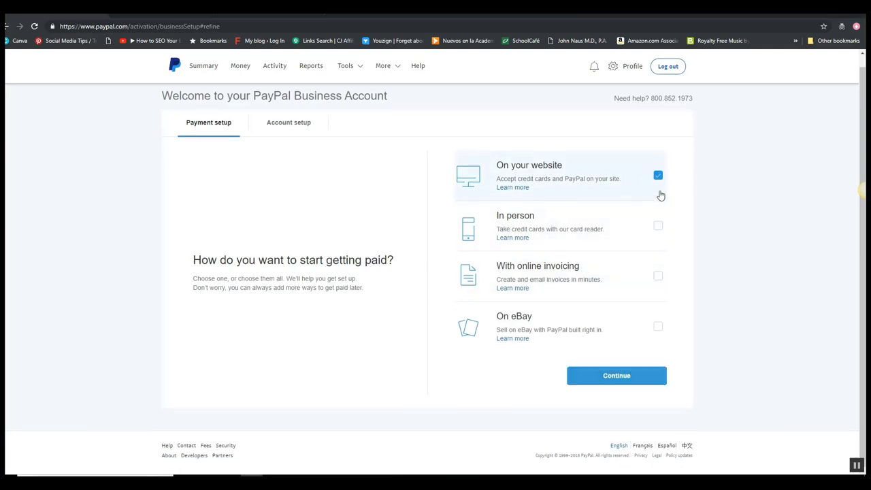
click(659, 226)
click(659, 284)
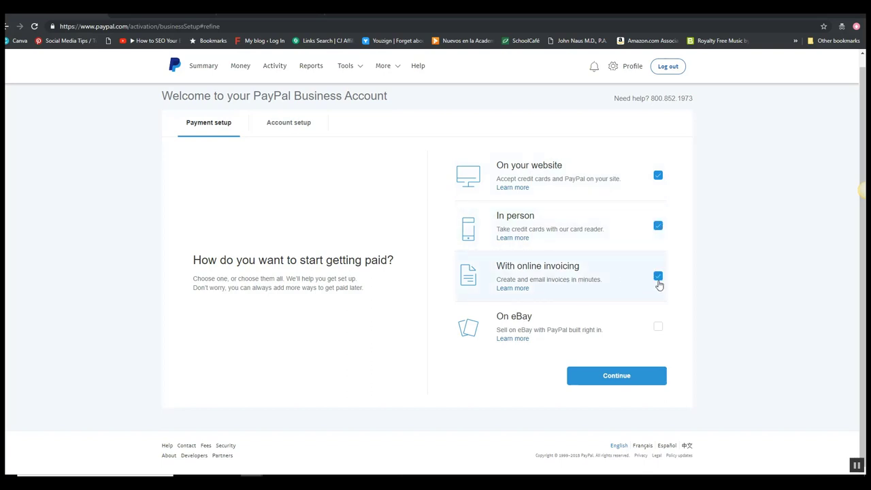
click(658, 328)
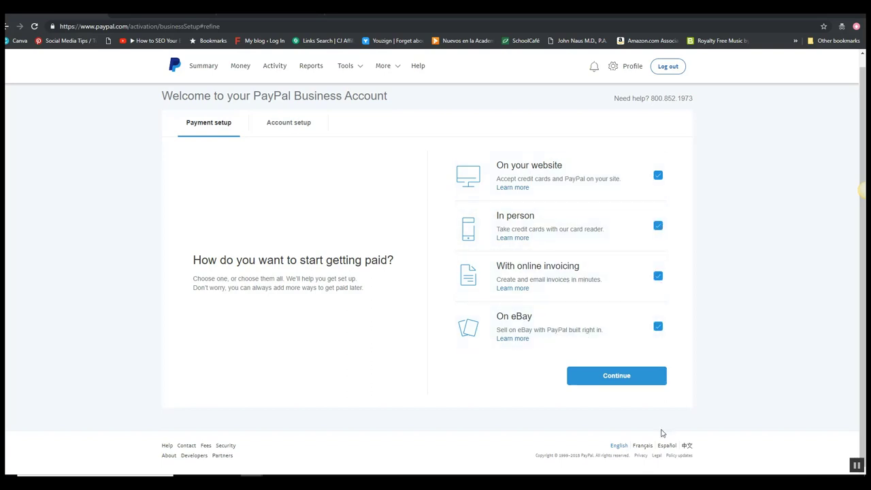
click(615, 383)
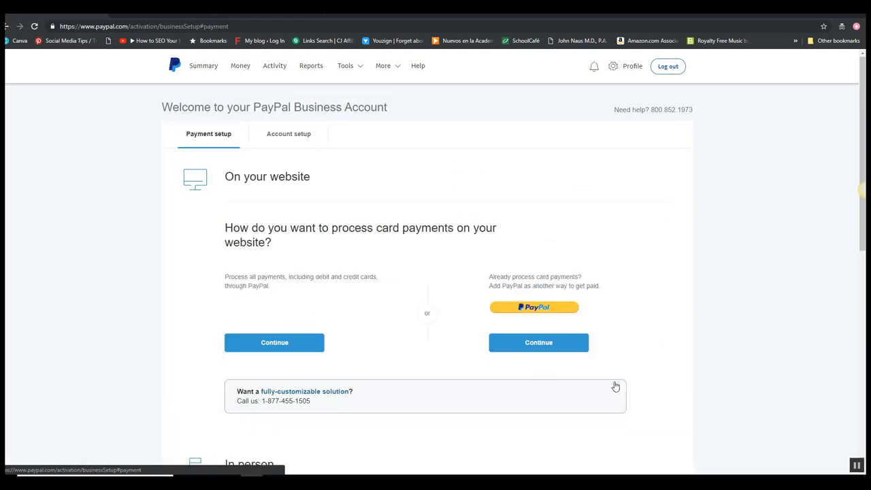
Process all website payments, including debit and credit cards, through PayPal and set it up with Option B, adding HTML buttons yourself.
scroll(615, 385, down, 2)
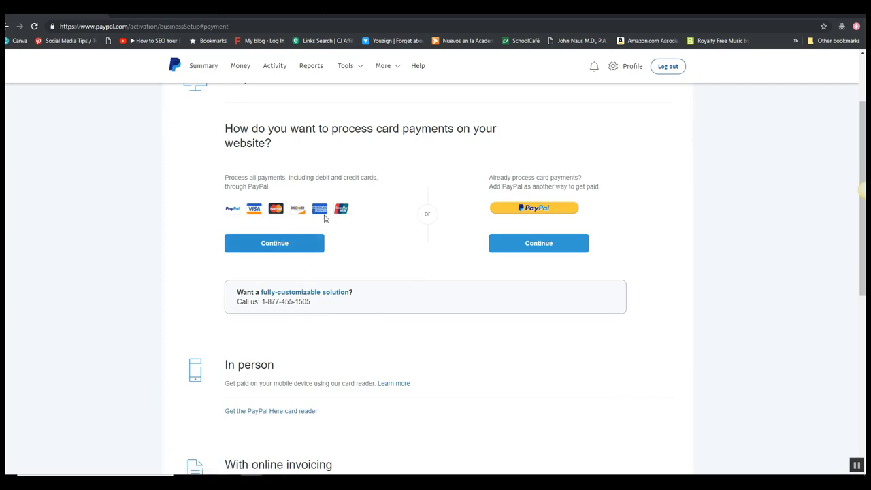
click(246, 251)
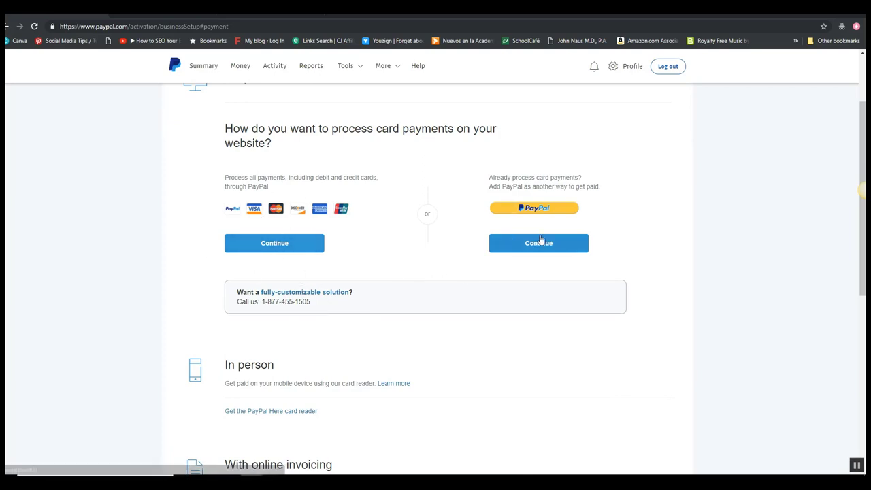
click(286, 249)
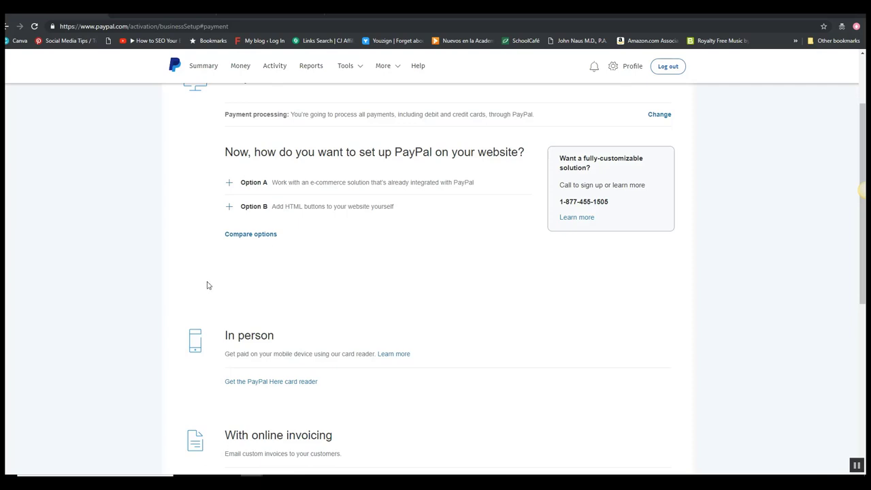
scroll(208, 283, up, 2)
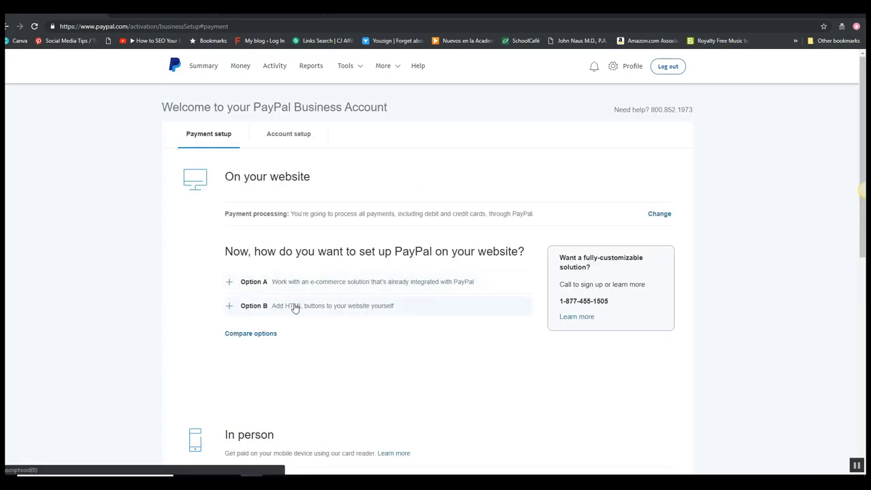
click(293, 306)
click(275, 352)
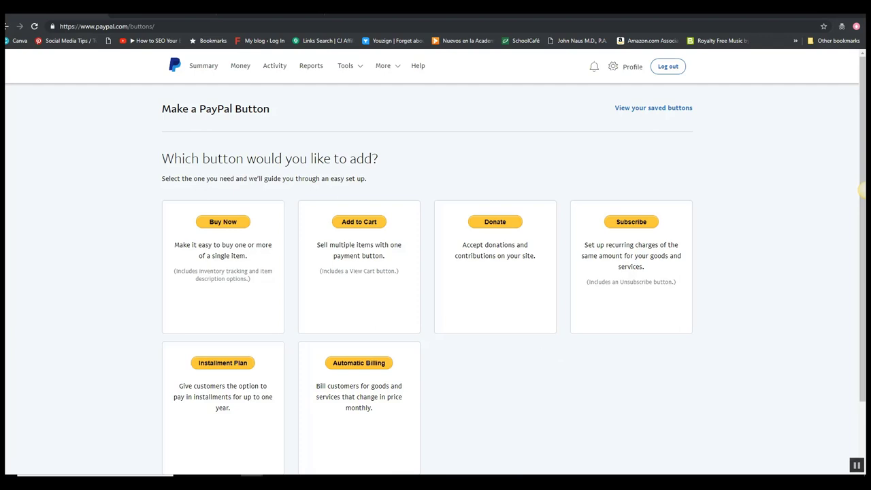
Switch to the blog page open in ProfitBuilder and load the TShirt Seller Ecommerce template.
key(alt+Tab)
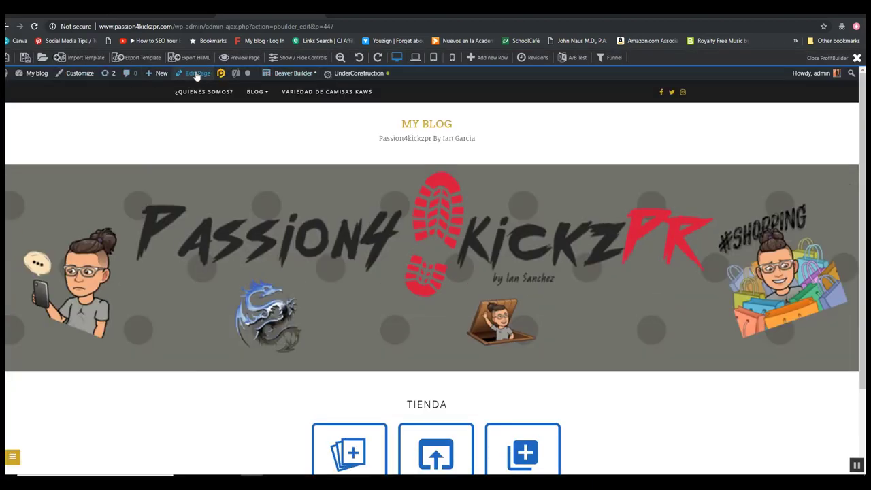
mouse_move(196, 76)
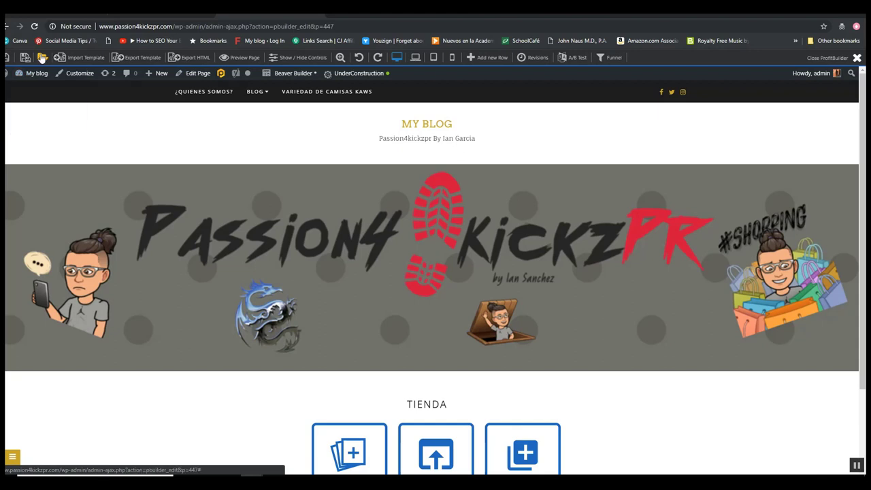
click(41, 58)
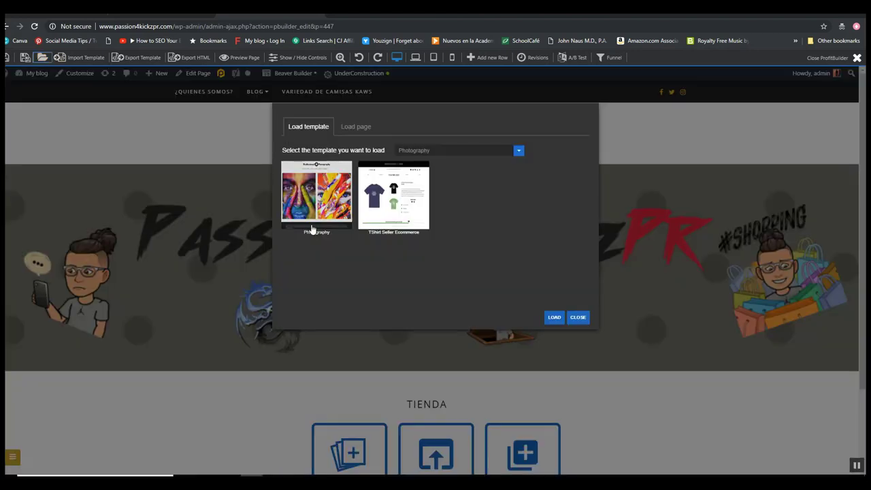
click(413, 182)
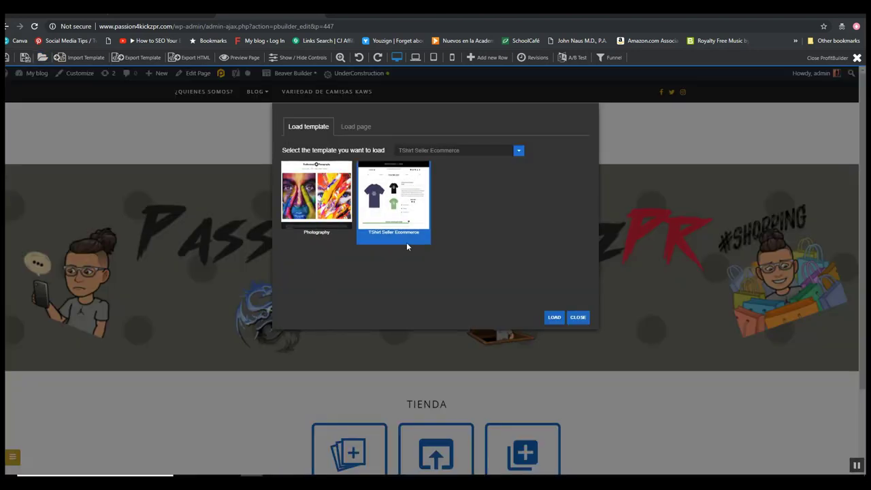
click(553, 320)
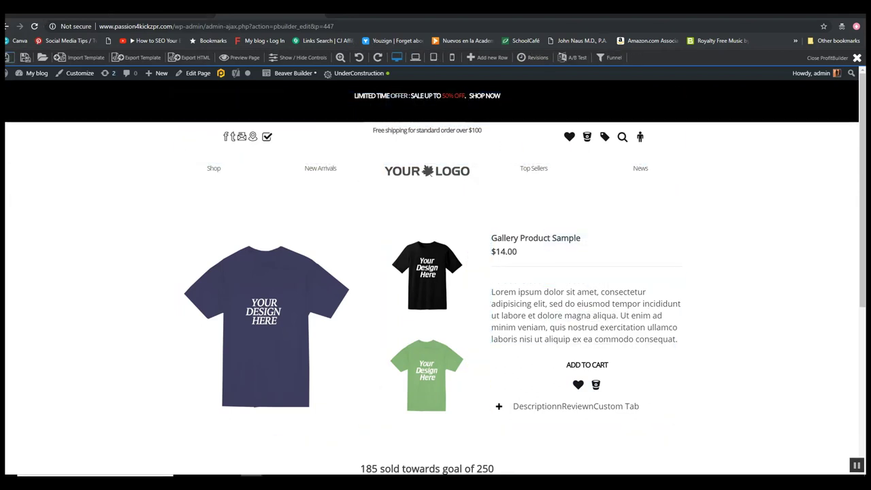
Switch back to the PayPal button page and start creating a Buy Now button.
click(281, 19)
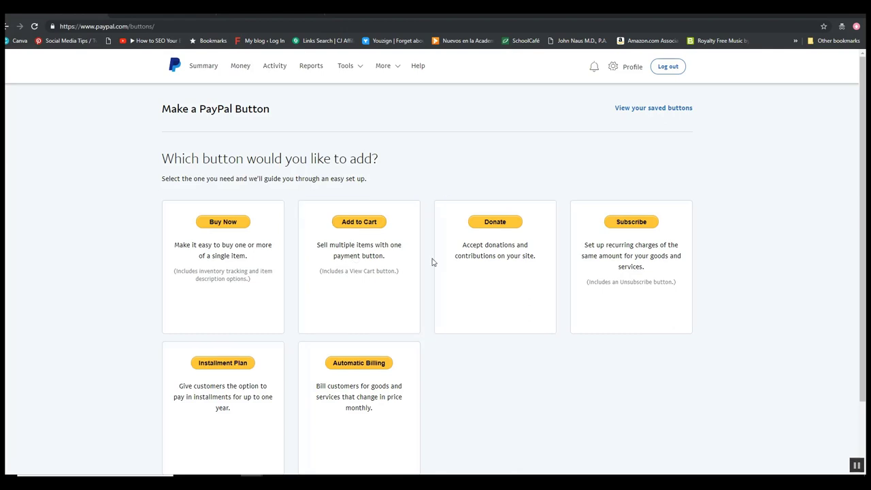
click(340, 19)
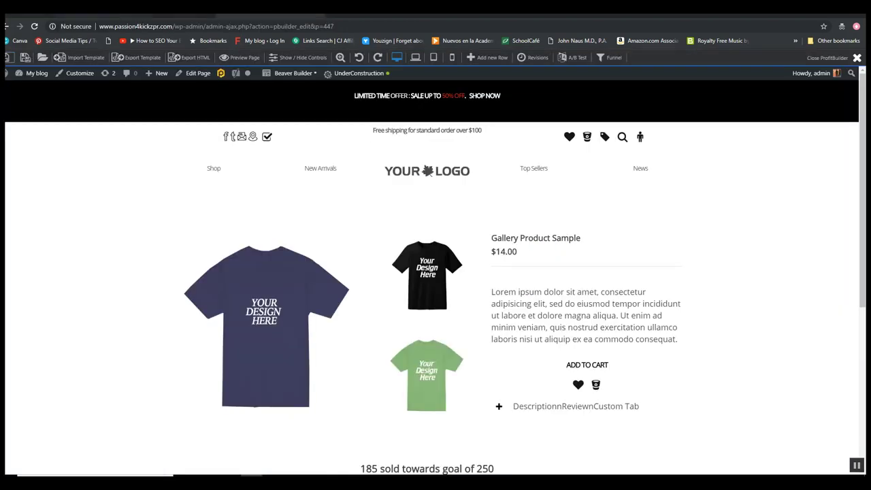
key(ctrl+shift+Tab)
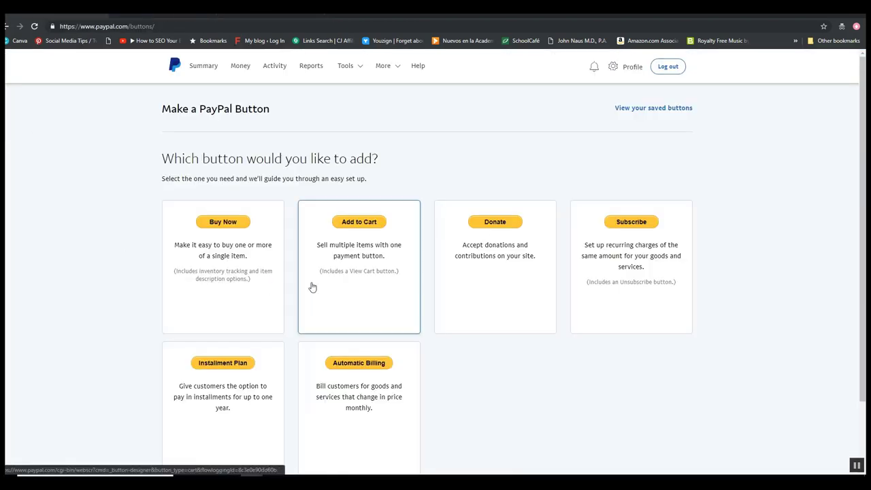
click(228, 221)
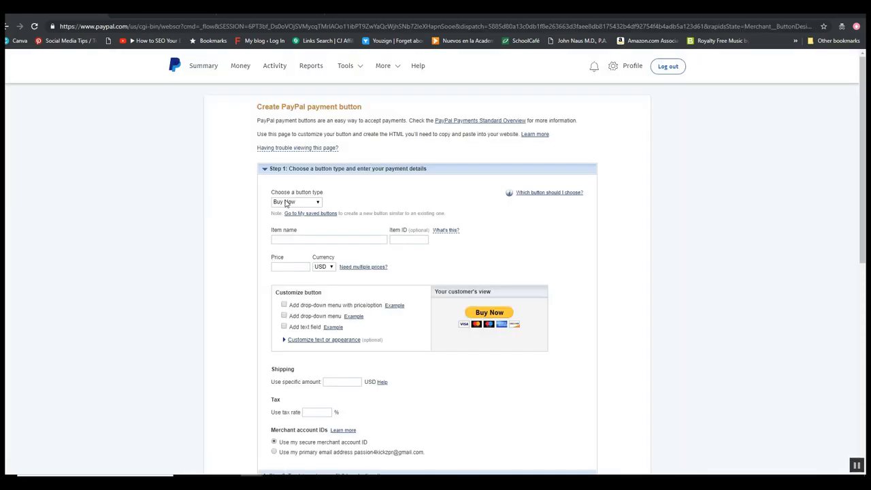
Enter the item name Jeeze-Woman-white, item ID 001 and a price of 500 USD for the payment button.
click(290, 239)
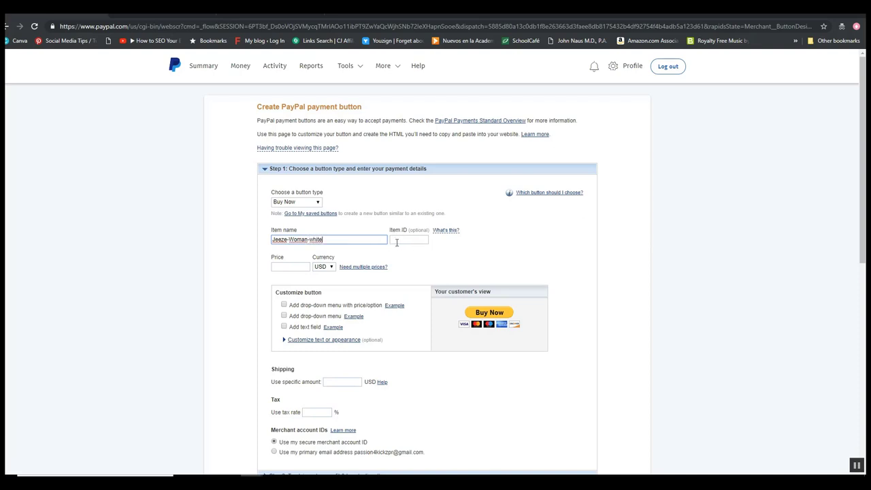
click(397, 241)
text(001)
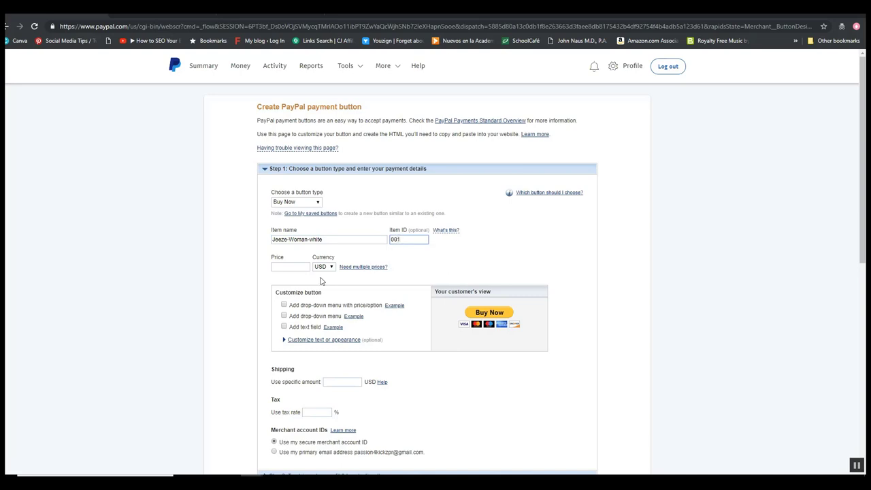
click(290, 267)
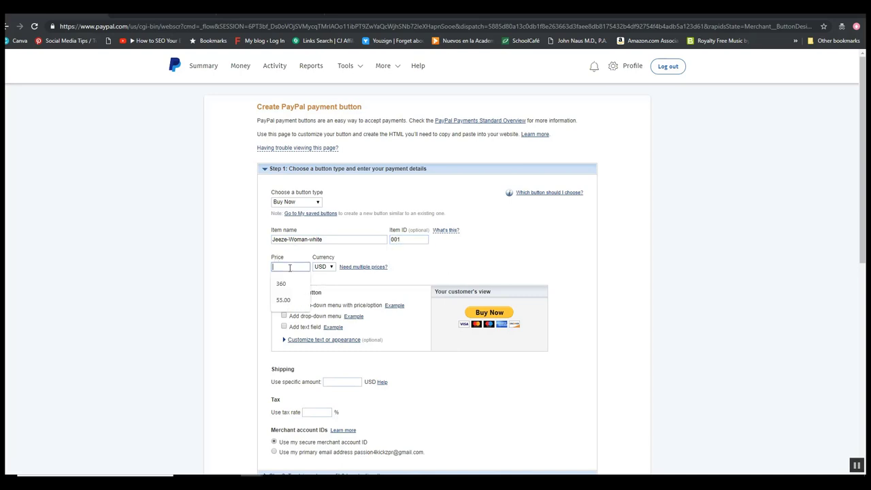
text(500)
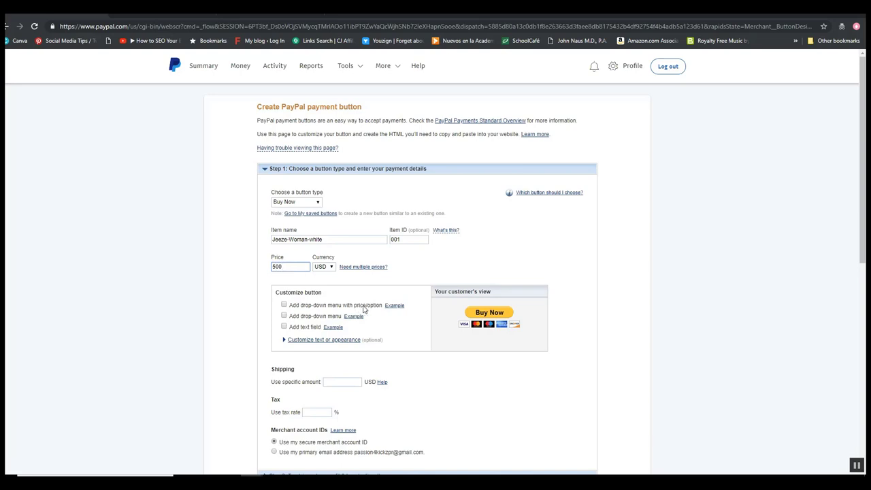
click(284, 305)
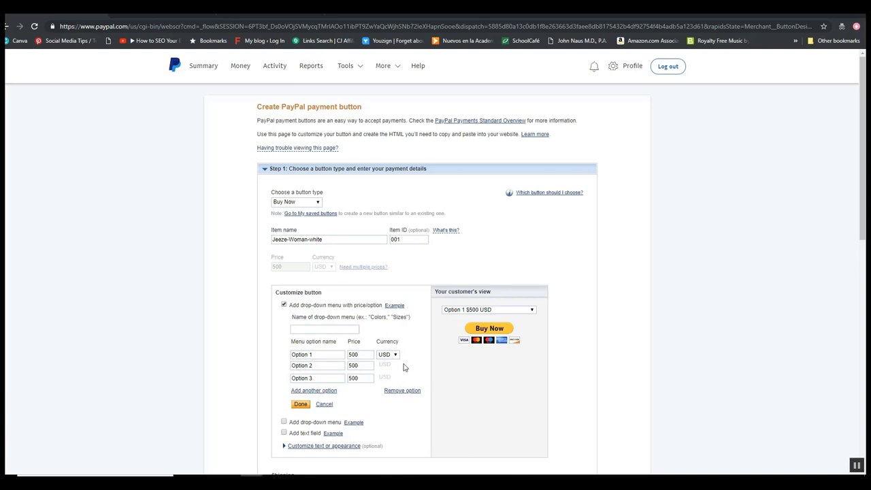
click(284, 305)
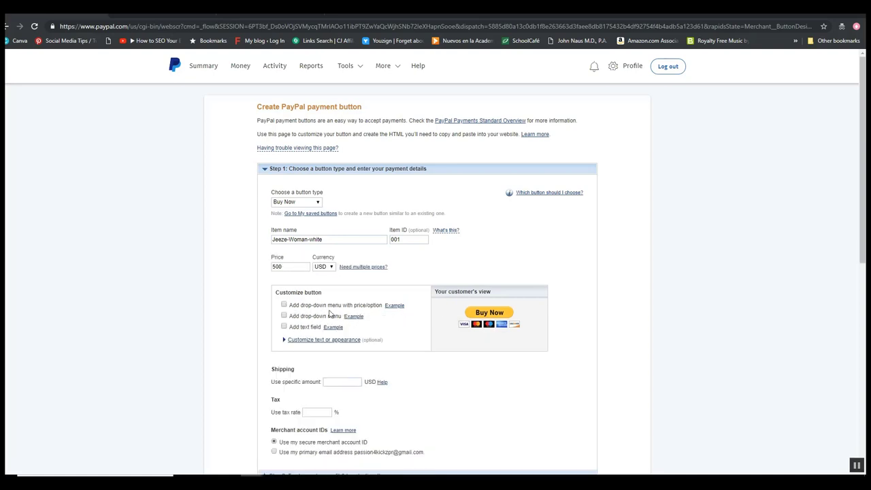
click(283, 317)
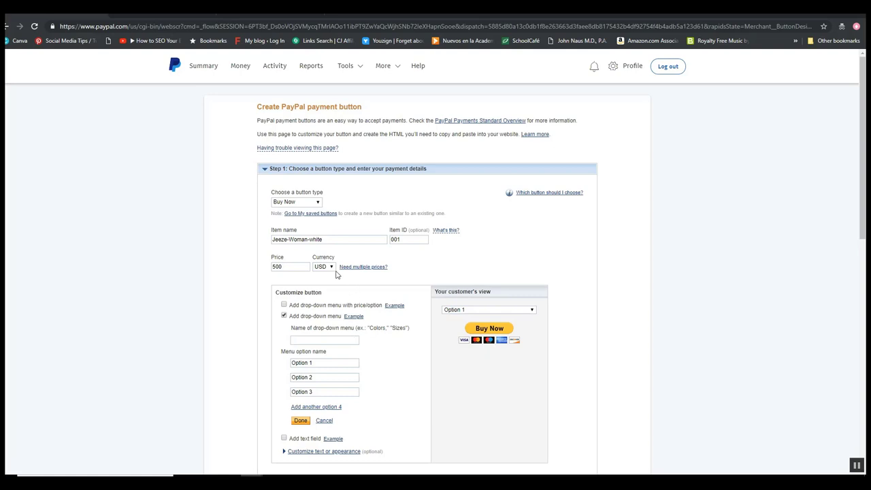
click(284, 316)
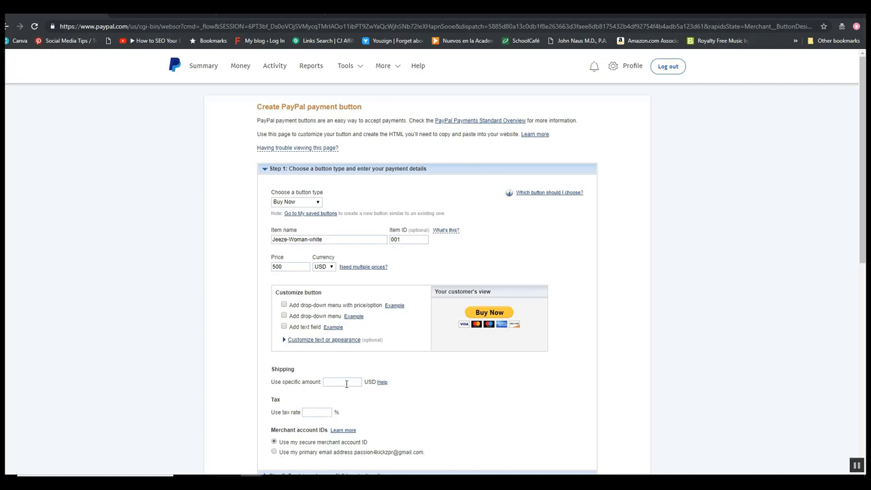
Review the button's shipping amount, inventory and profit tracking settings, and advanced checkout features.
scroll(346, 384, down, 1)
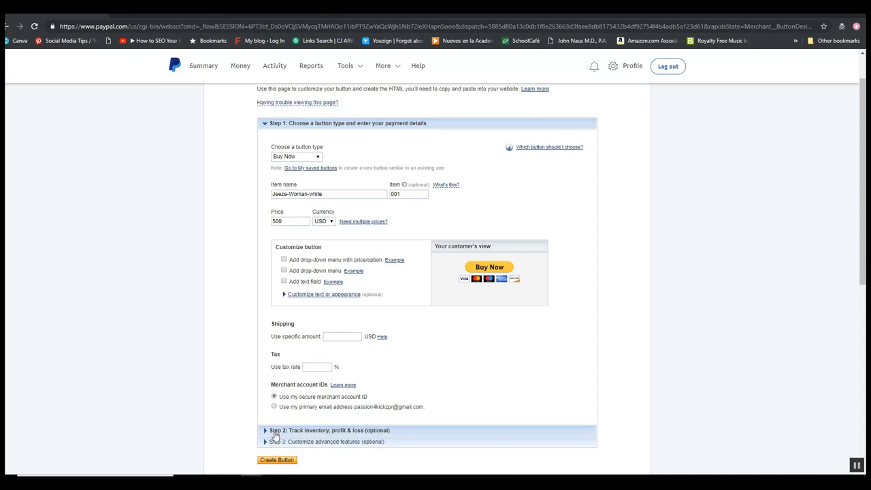
click(346, 337)
click(297, 430)
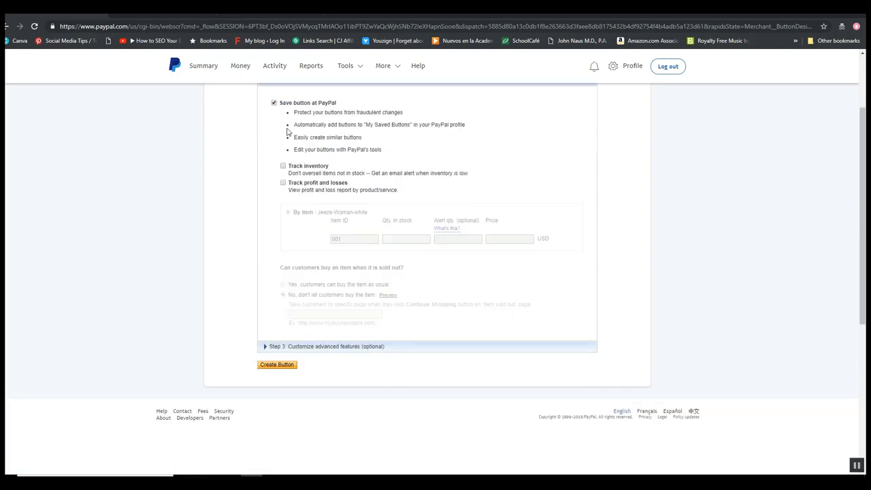
scroll(287, 132, up, 2)
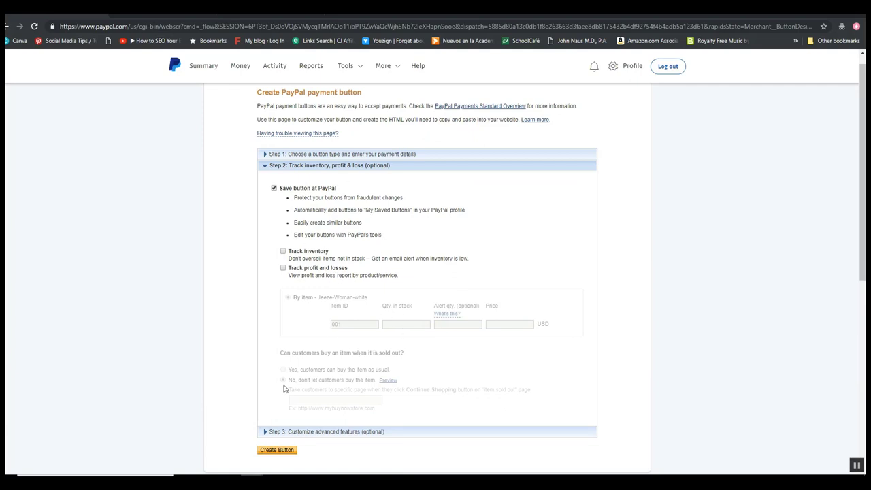
click(301, 431)
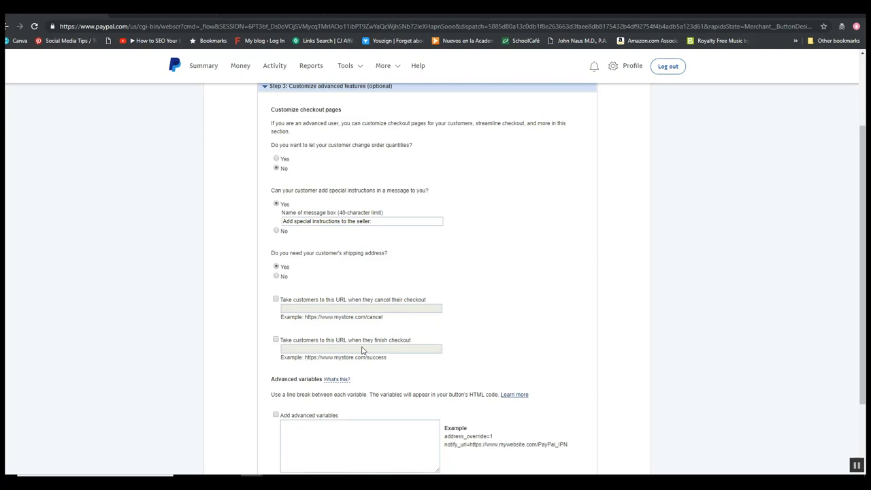
Create the payment button with its current advanced settings and copy its PayPal payment link from the email version of the code.
scroll(362, 351, down, 2)
scroll(383, 364, up, 4)
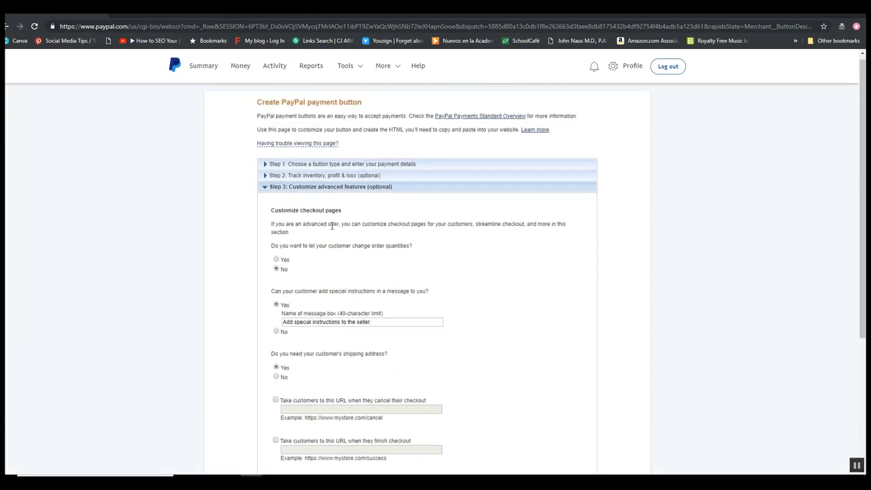
scroll(332, 227, down, 3)
click(276, 404)
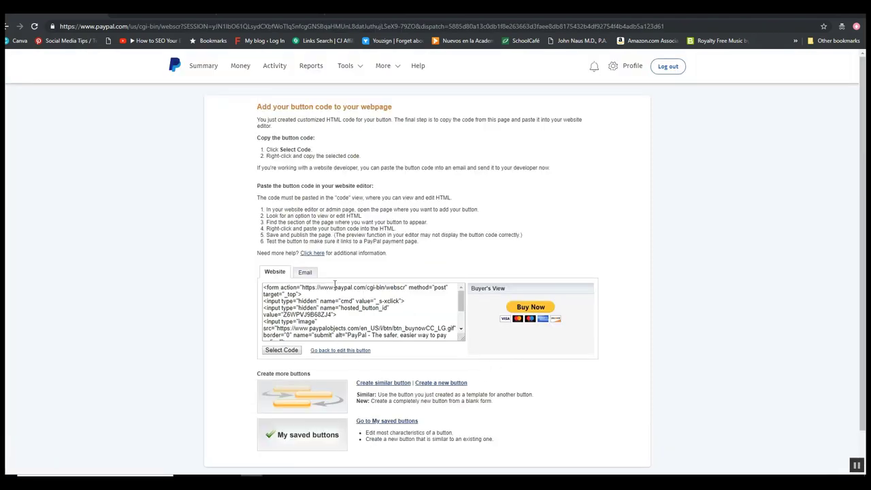
click(306, 274)
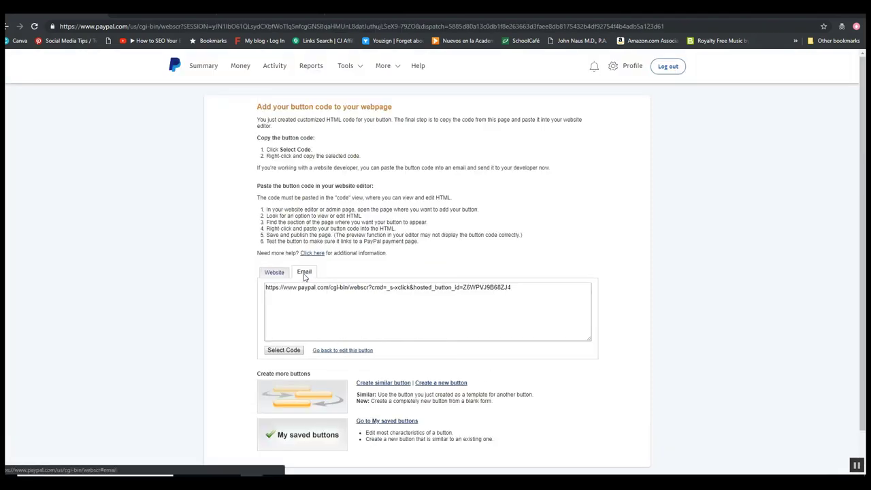
click(297, 292)
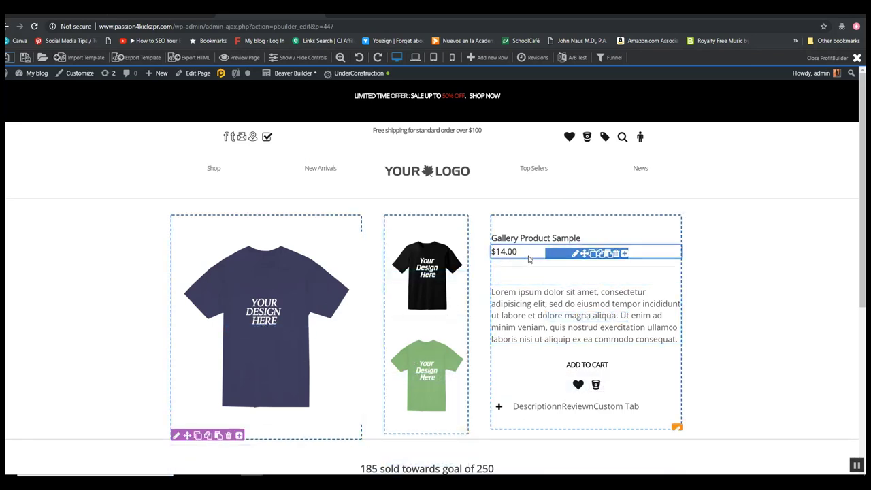
On the ProfitBuilder page, change the price text under Gallery Product Sample to $500.00.
click(575, 253)
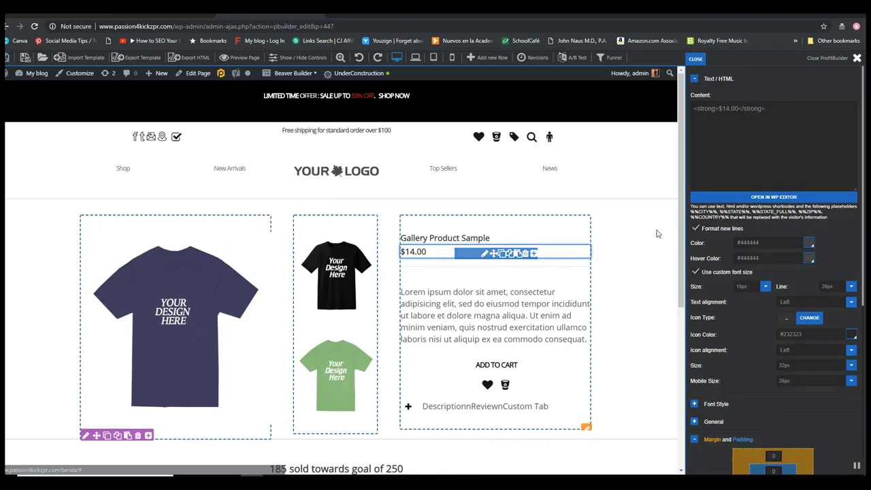
click(730, 109)
key(BackSpace)
key(BackSpace)
text(50)
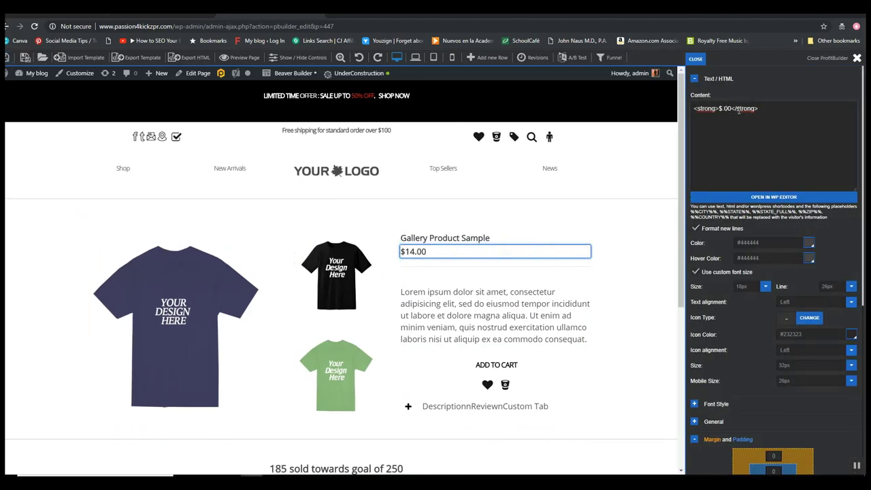
text(0)
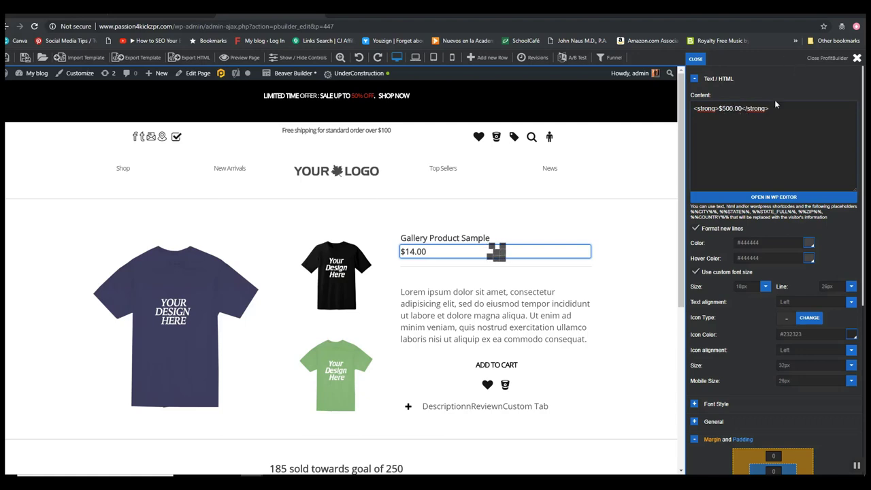
click(773, 197)
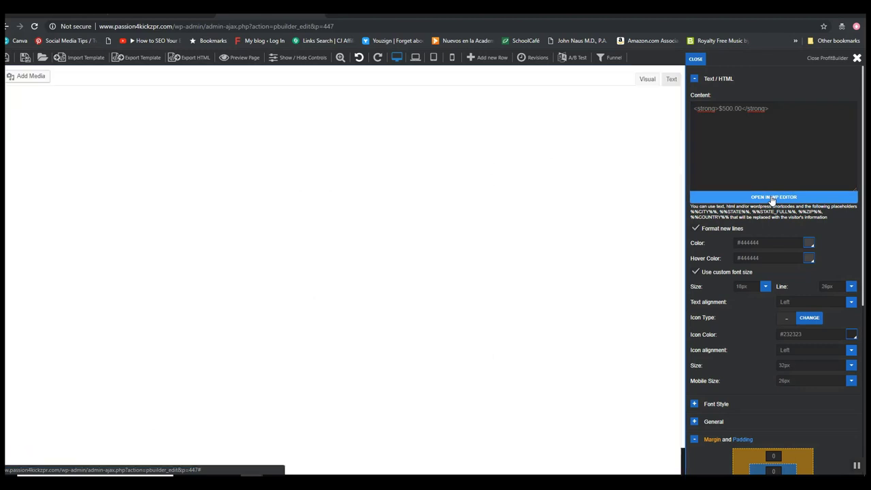
click(12, 457)
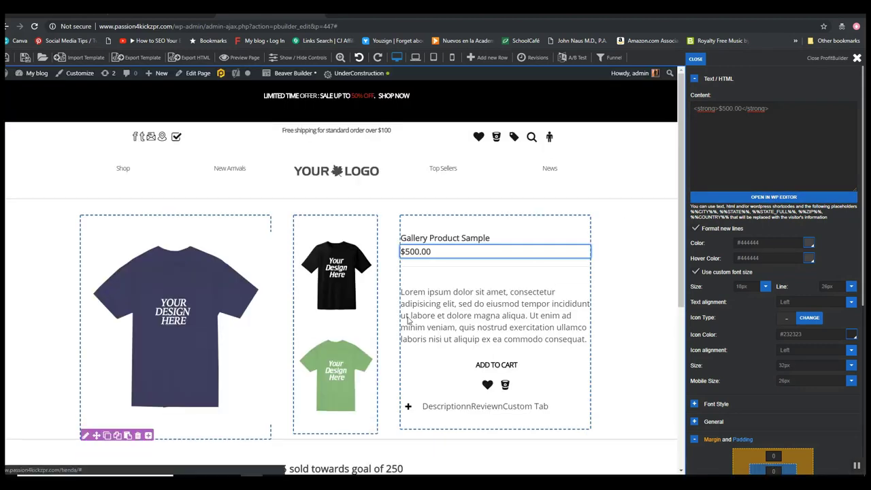
Link the $500.00 price text to the copied PayPal payment URL, set to open in a new tab, and save the content.
click(774, 197)
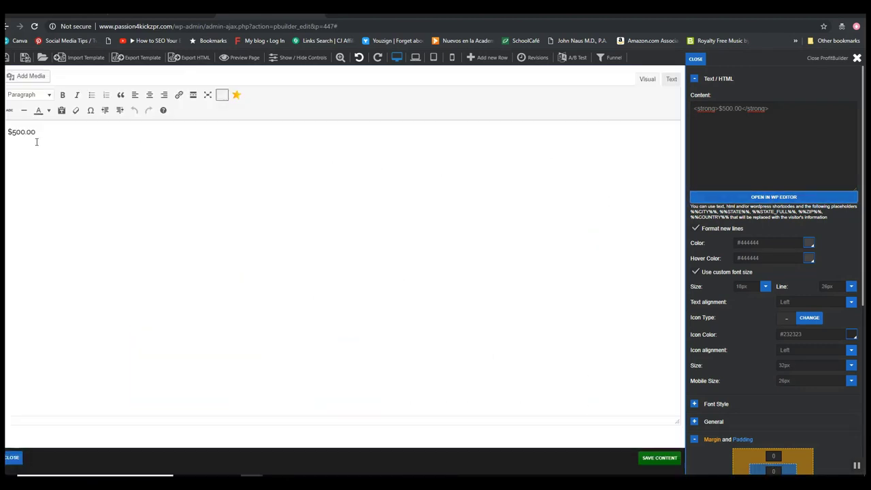
drag(36, 132, 7, 132)
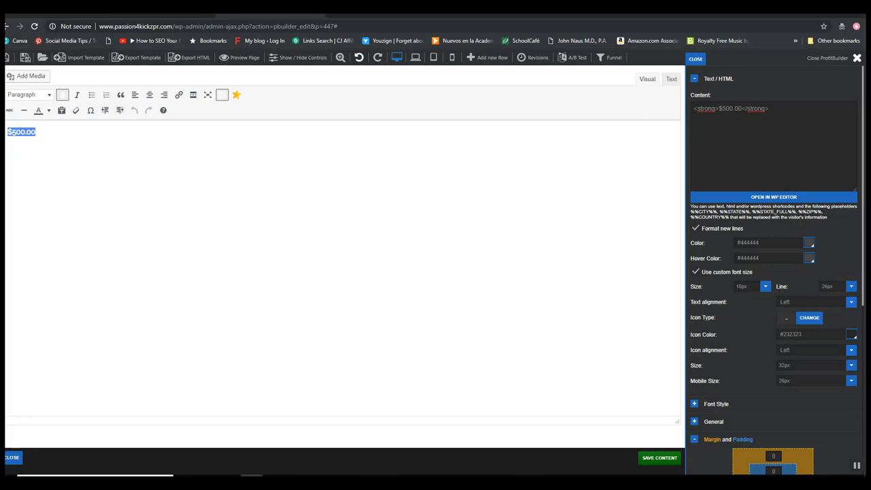
click(179, 96)
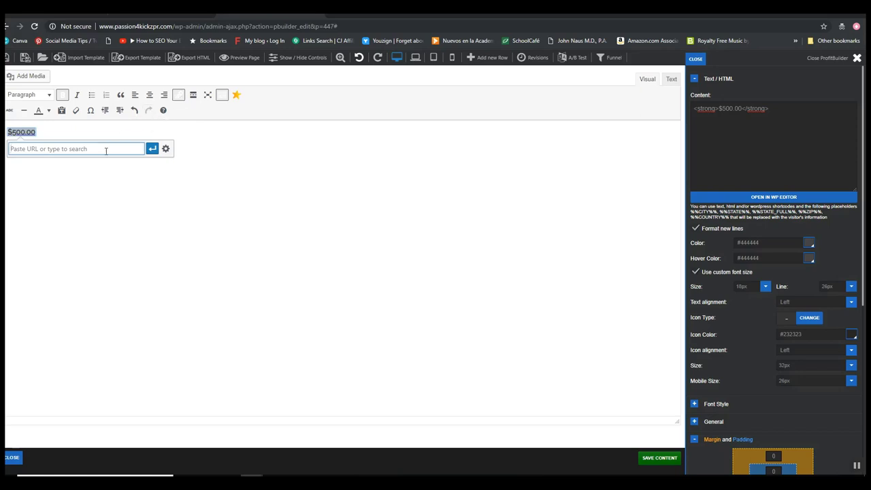
key(ctrl+v)
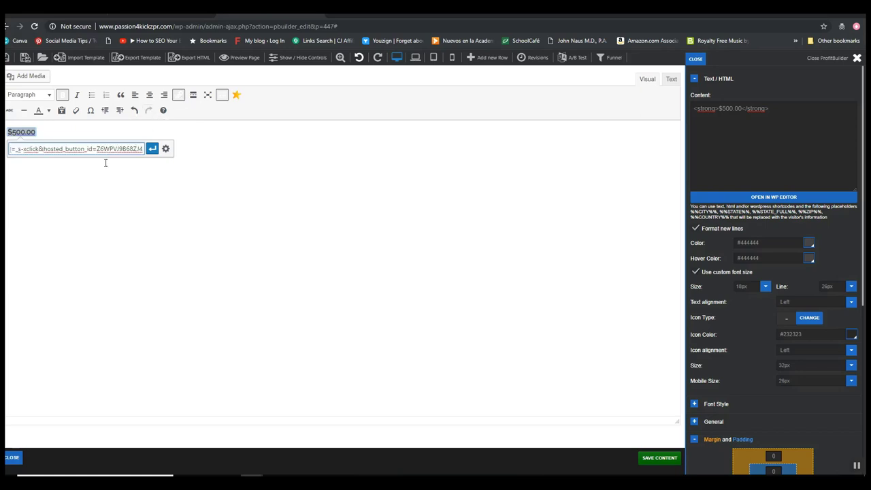
click(165, 149)
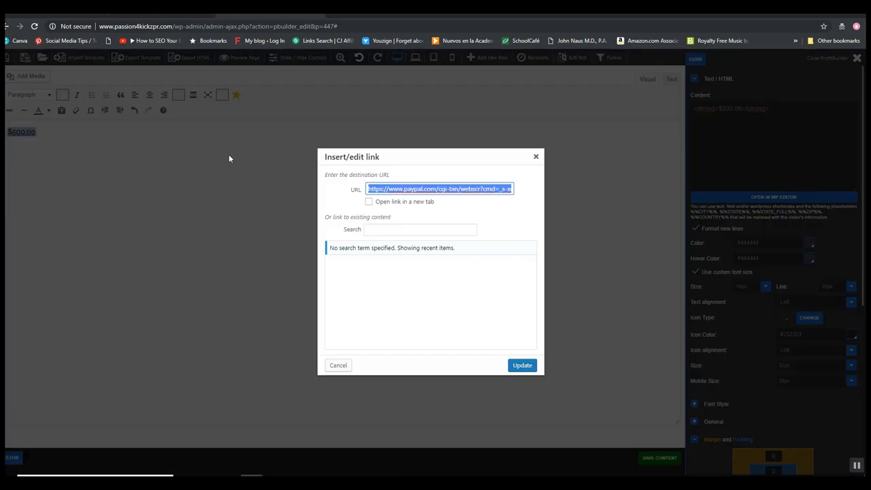
click(368, 202)
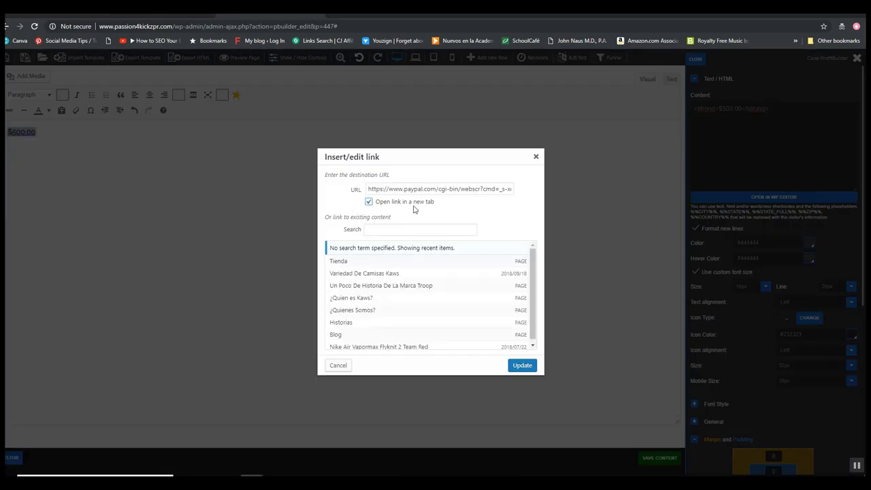
click(522, 365)
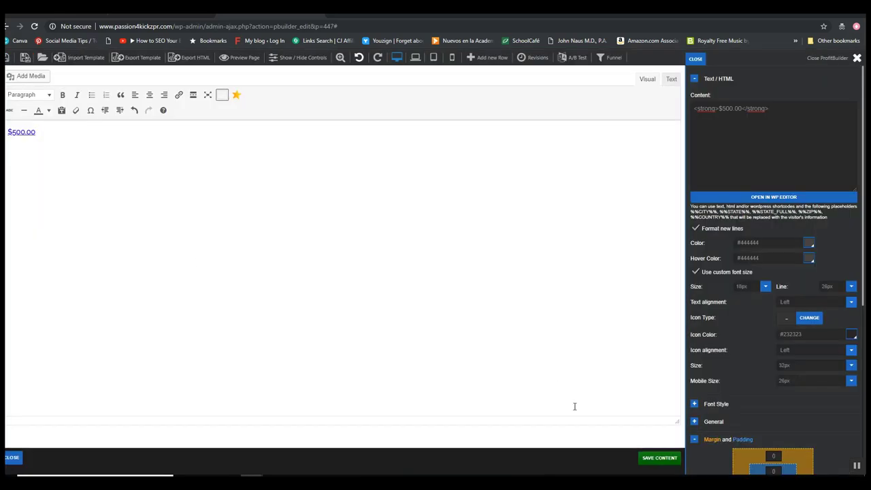
click(660, 463)
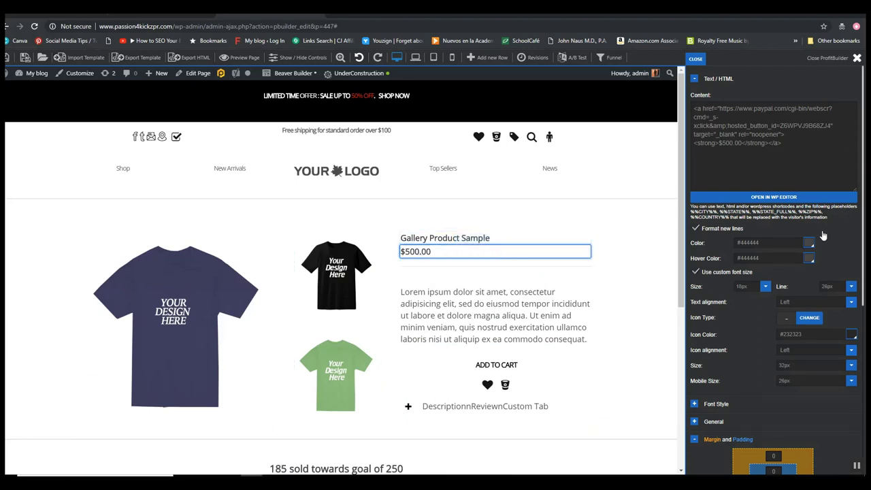
Set the price text's color to red rgb(211, 0, 0) and its hover color to blue-violet rgb(55, 7, 236).
click(809, 245)
drag(821, 264, 849, 268)
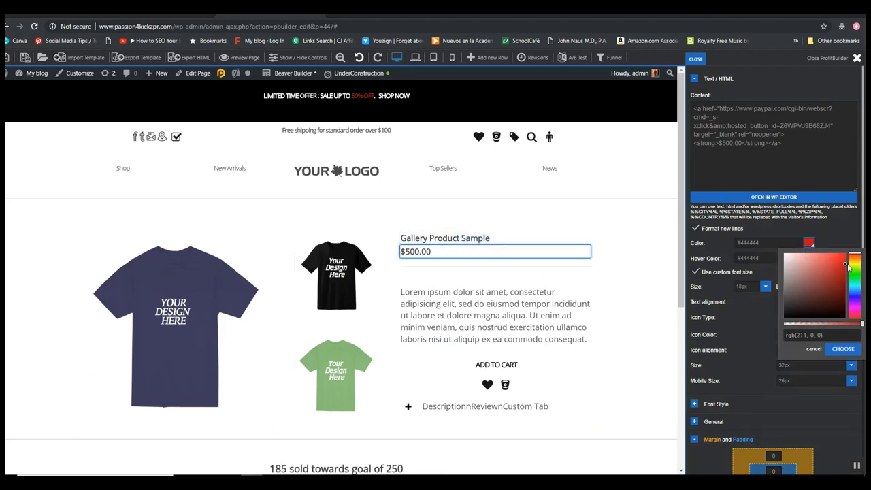
click(835, 350)
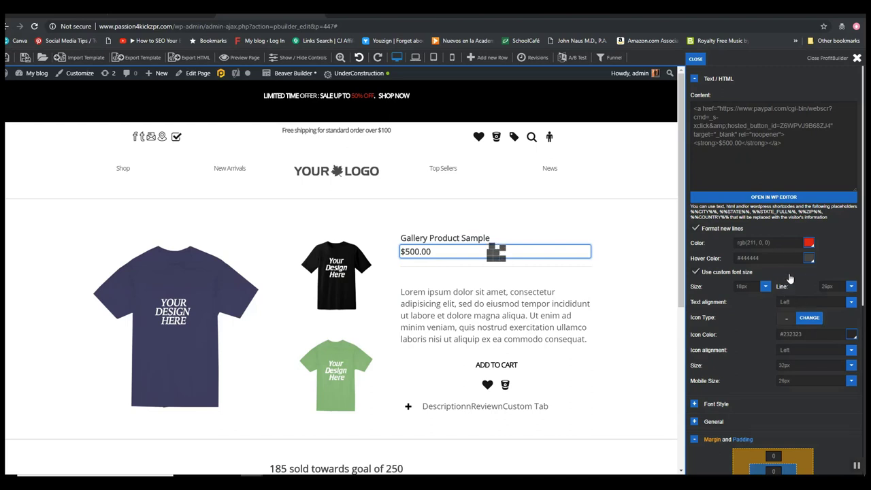
click(809, 260)
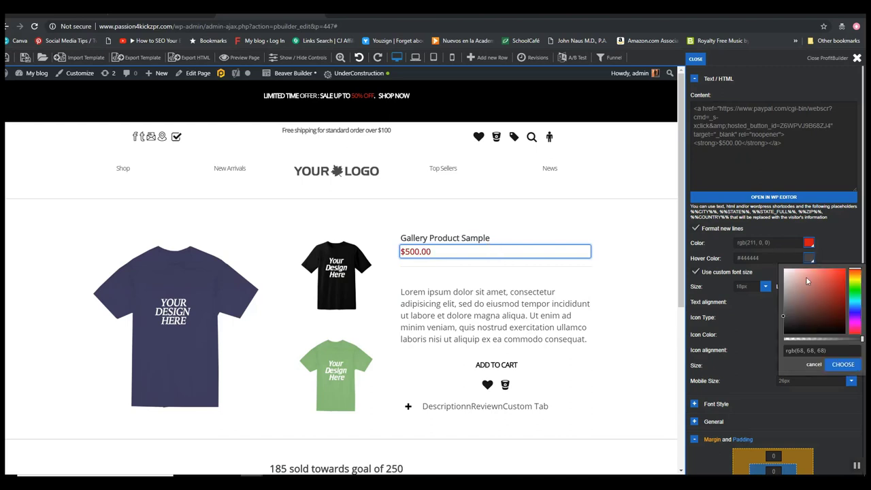
drag(855, 303, 843, 273)
click(842, 365)
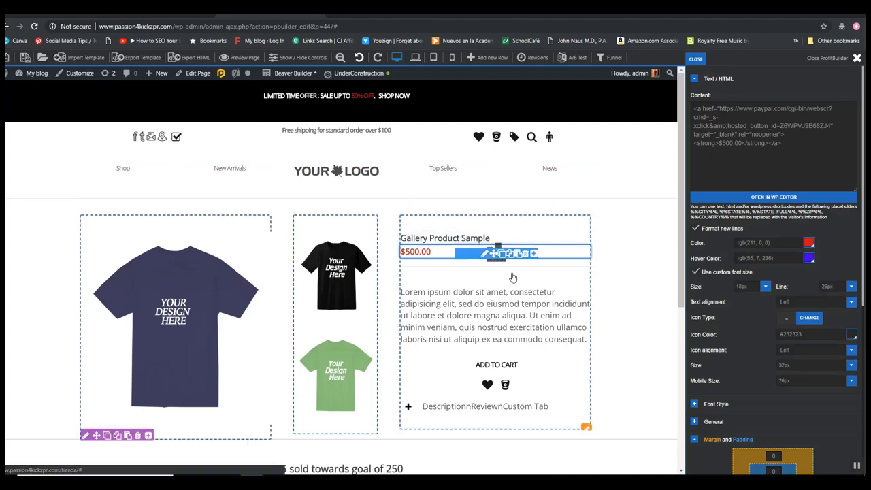
Replace the product's Lorem ipsum description with "tennis muy comodos, varios colores, etc" in the WP editor.
click(489, 321)
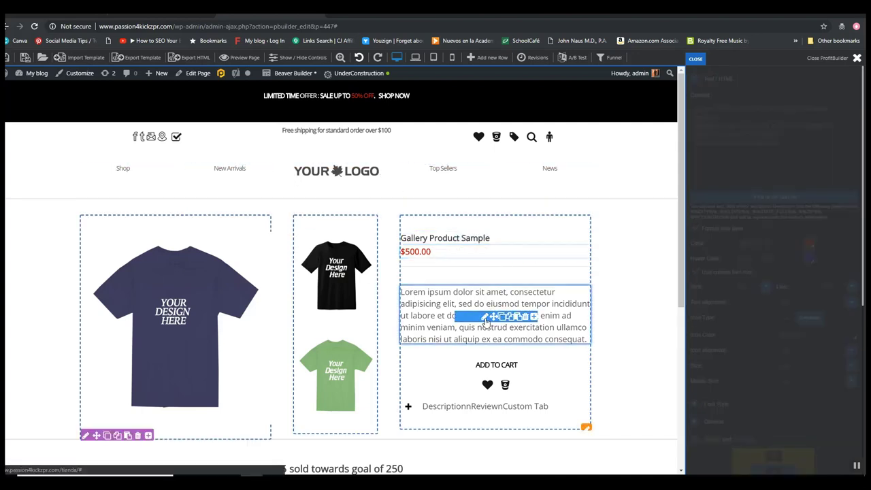
click(719, 196)
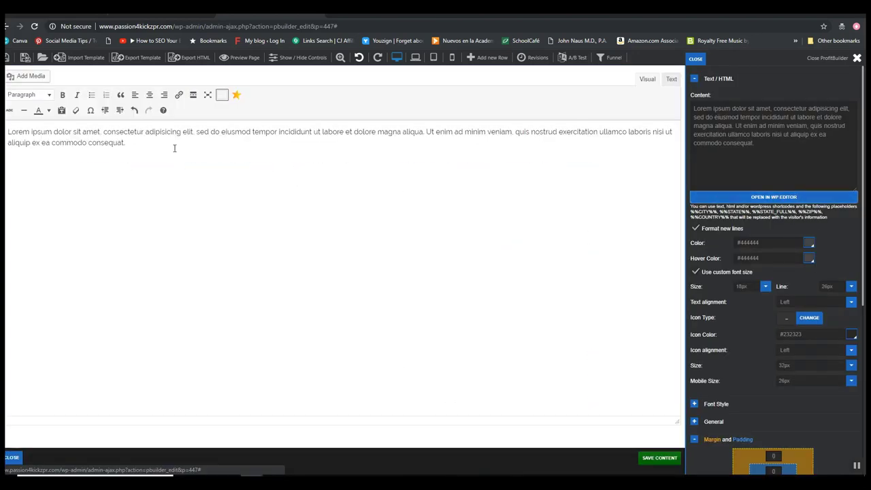
drag(129, 149, 8, 143)
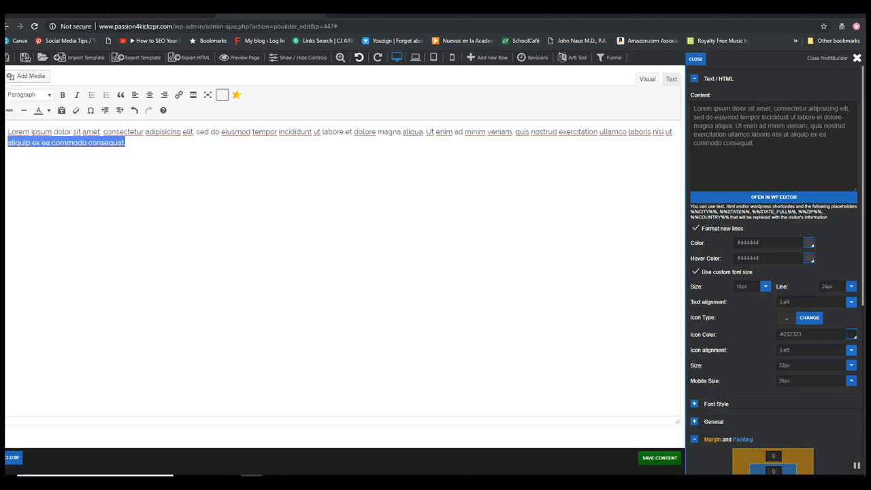
key(ctrl+a)
text(te)
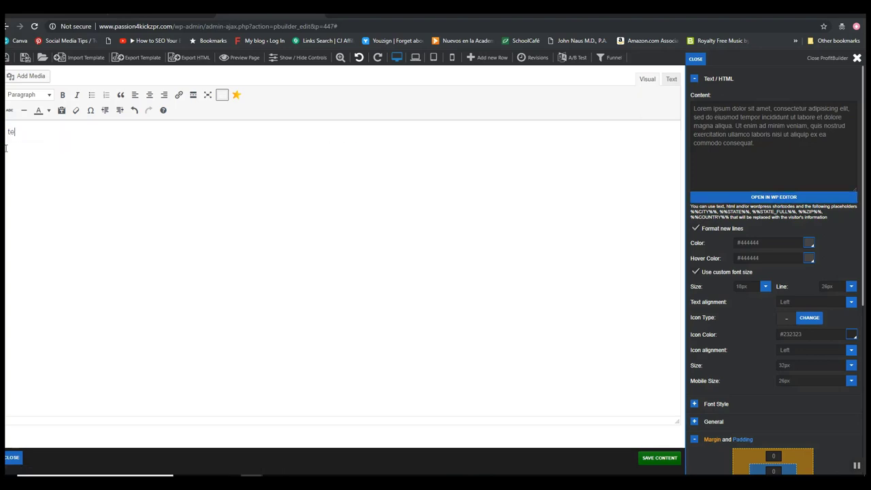
text(nnis muy comodos. varios colores. etc)
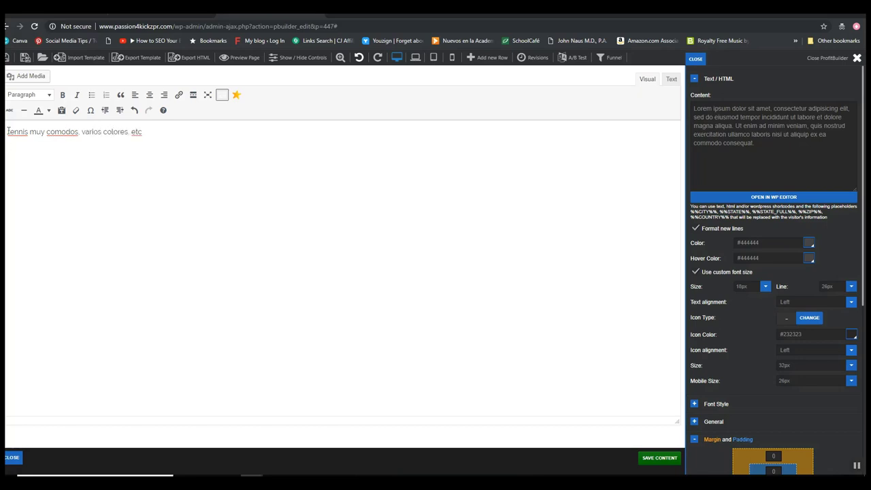
Link the whole product description to the copied PayPal payment URL, opening in a new tab, and save the content.
drag(8, 131, 141, 131)
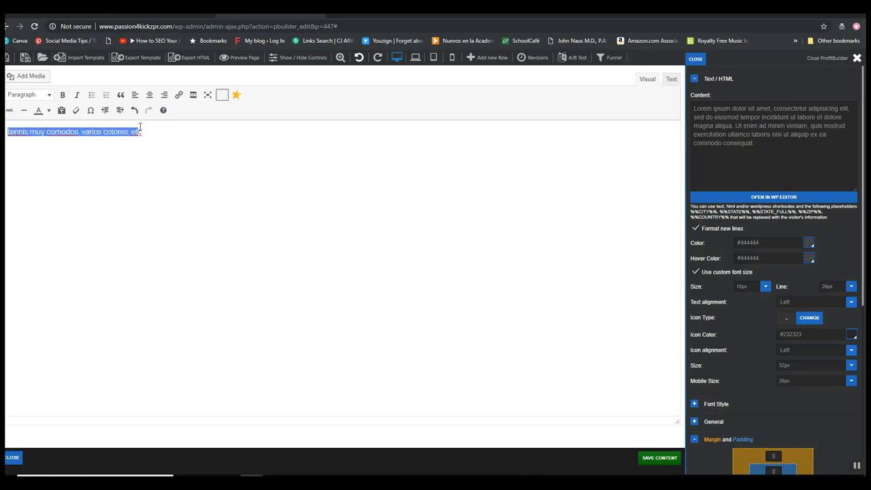
click(179, 97)
key(ctrl+v)
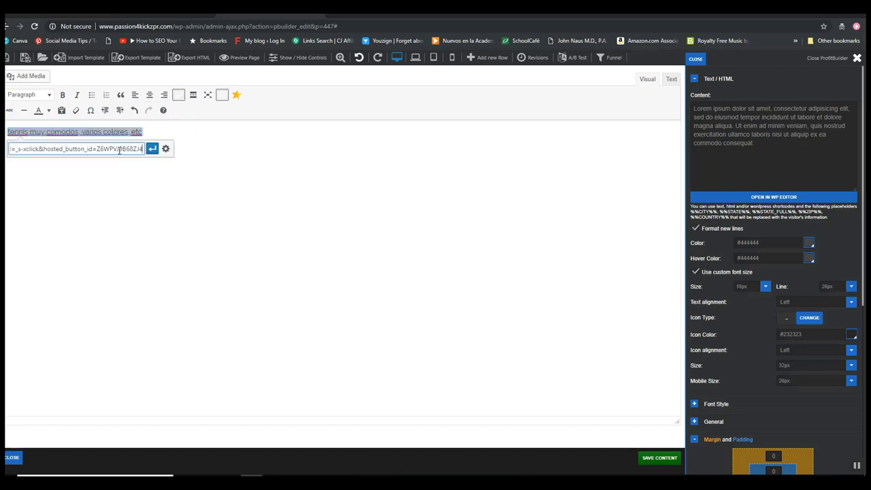
click(166, 148)
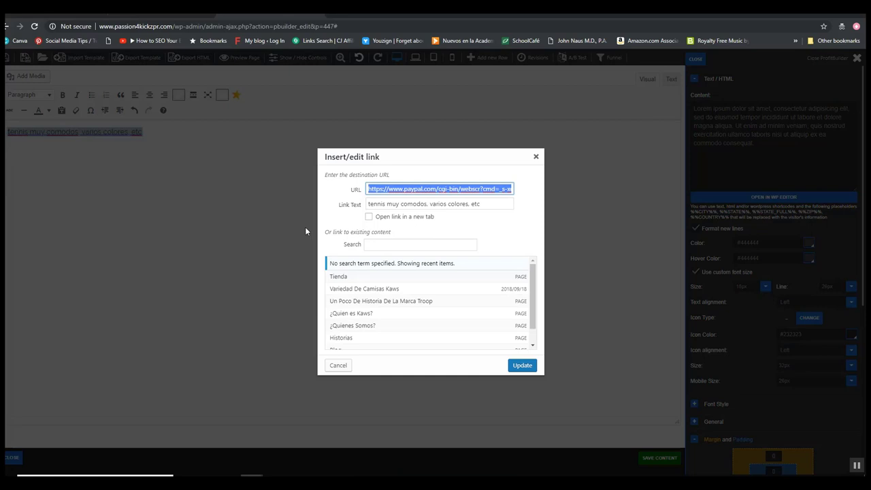
click(368, 217)
click(522, 364)
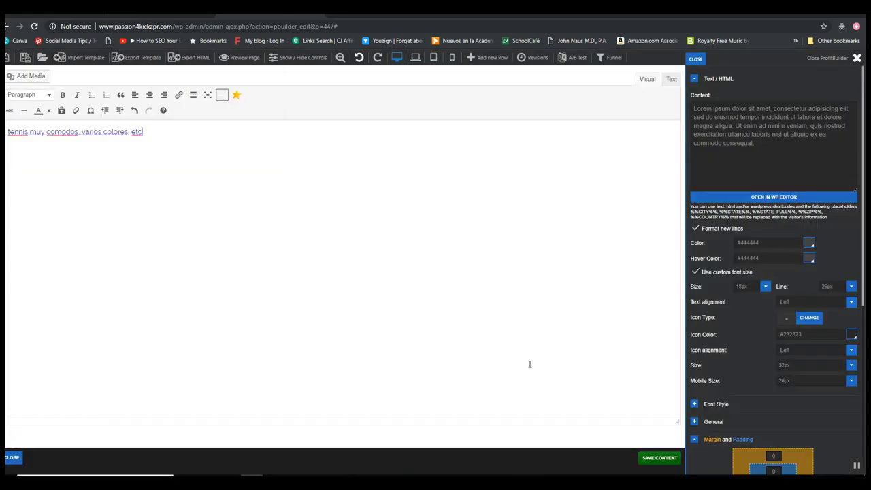
click(657, 458)
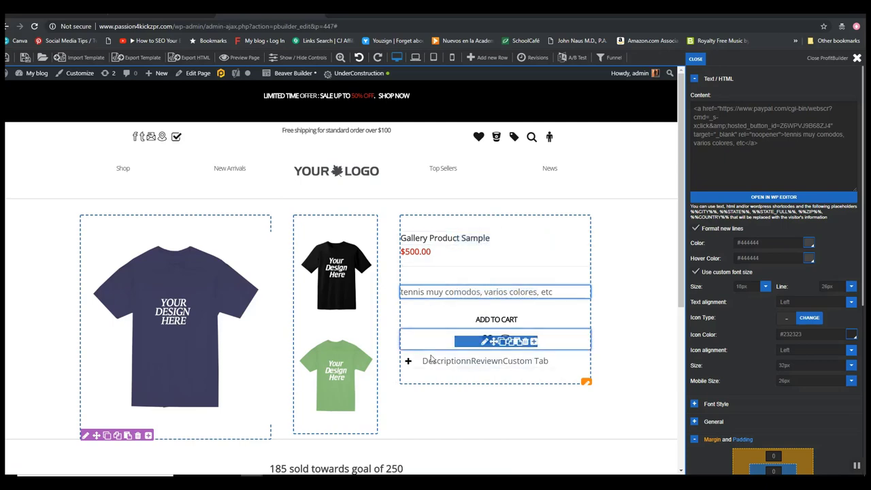
Duplicate the product row containing the shirt images, price and description, and view the copy below the original.
scroll(430, 359, down, 3)
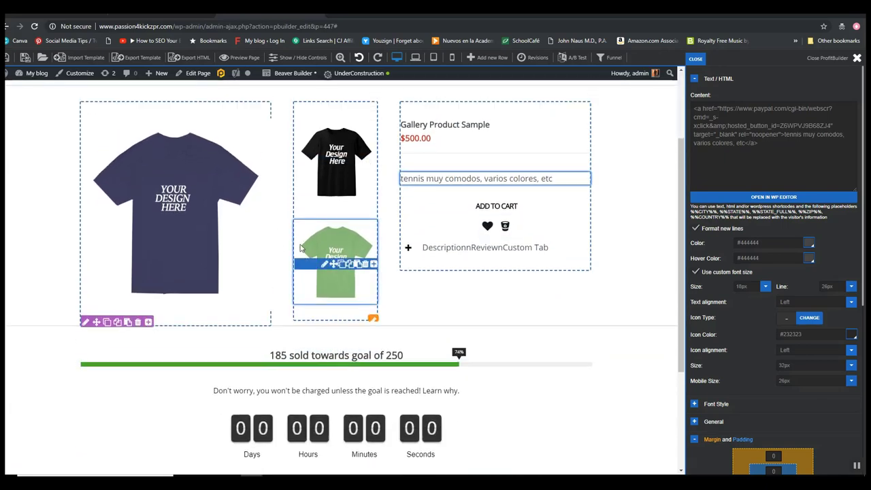
scroll(299, 249, up, 2)
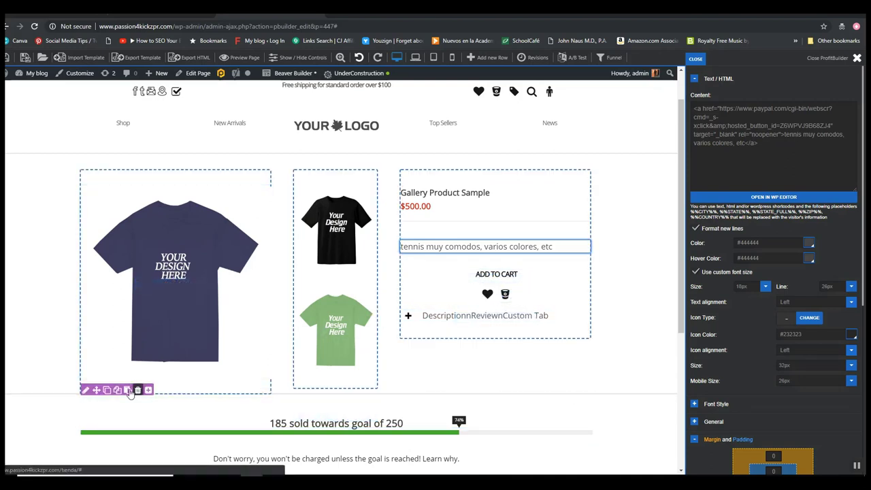
click(107, 390)
scroll(387, 358, down, 2)
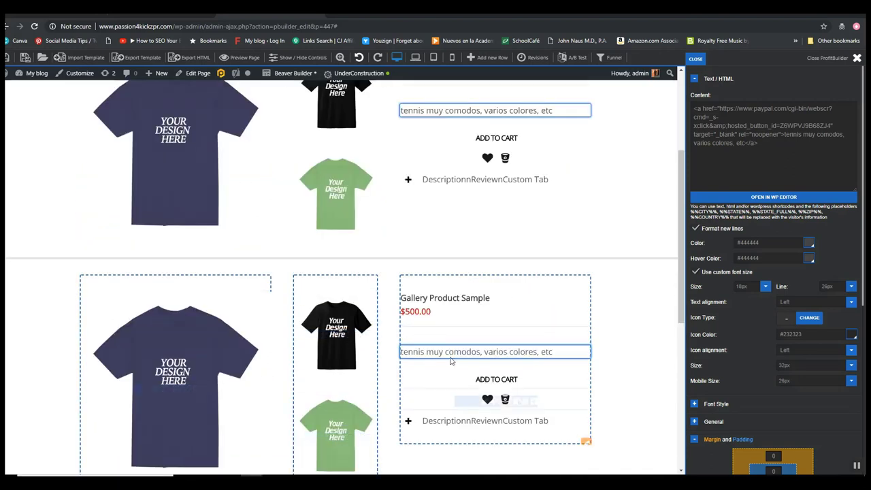
scroll(453, 370, down, 3)
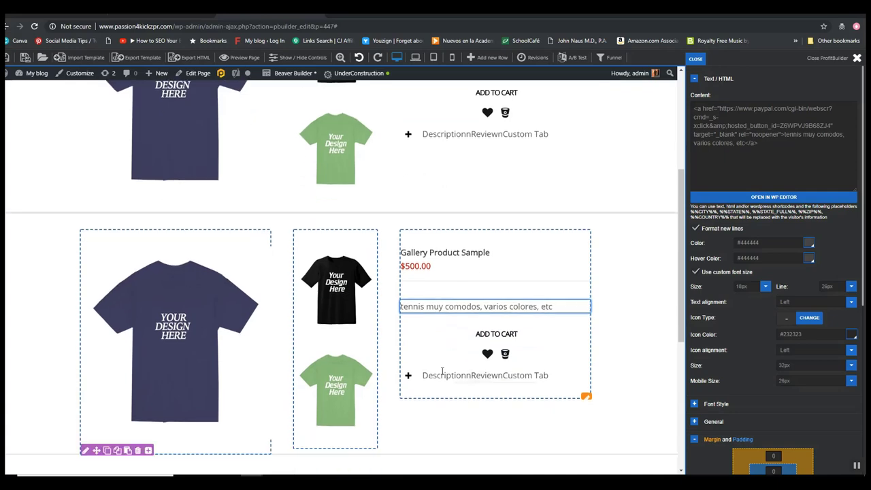
Switch to PayPal, go to paypal.com/buttons and open the list of saved buttons.
scroll(441, 374, up, 4)
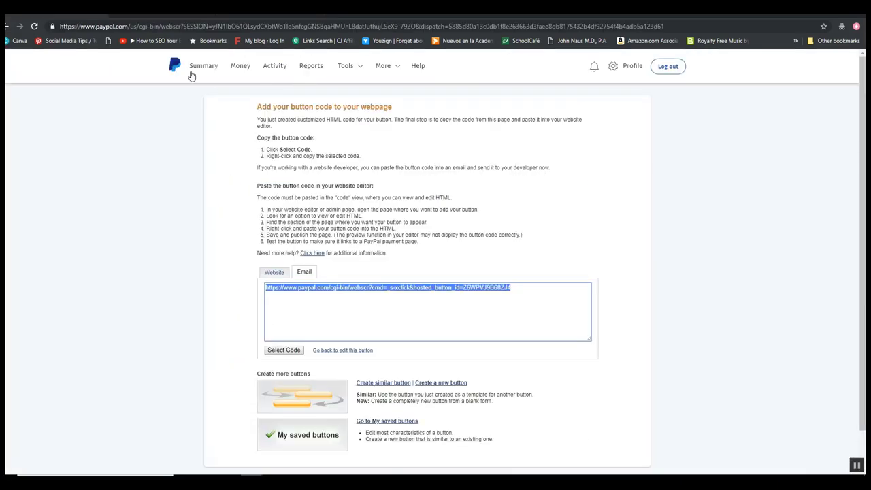
click(151, 26)
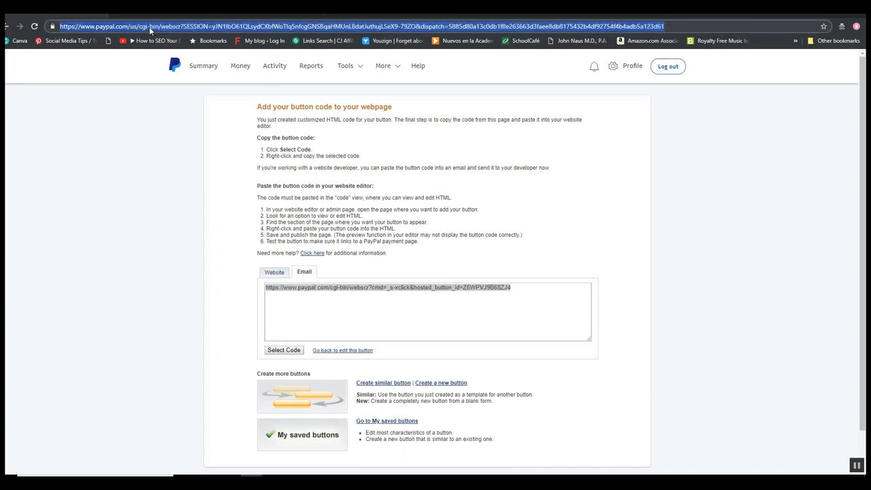
text(paypa)
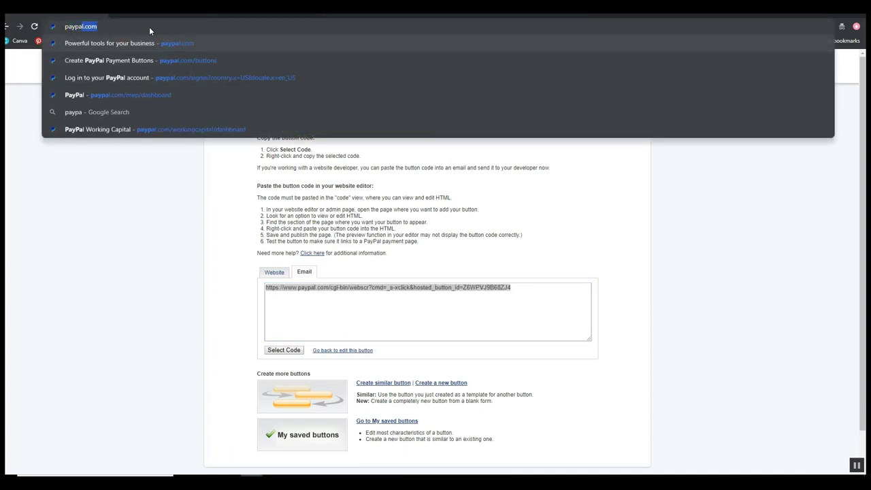
text(l.com/)
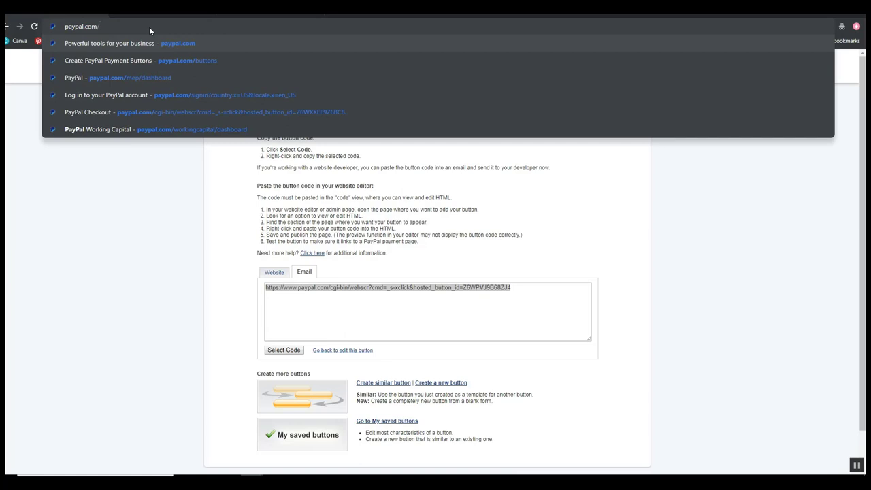
text(buttons)
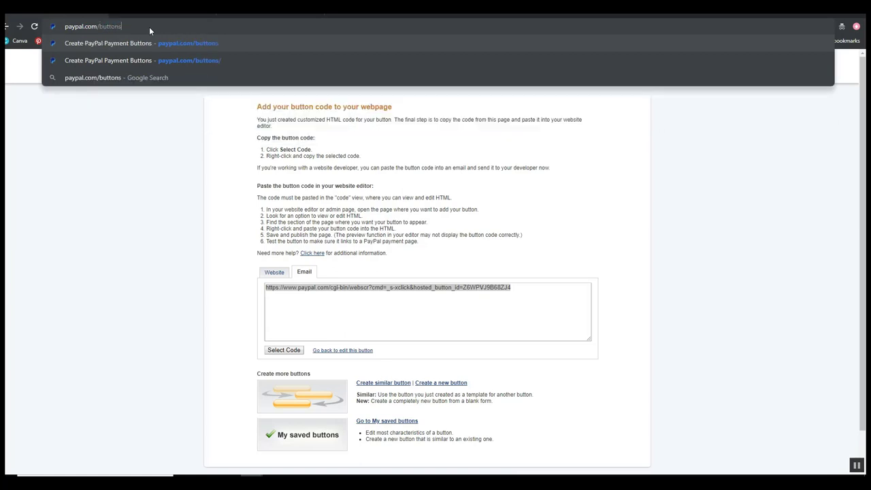
key(Return)
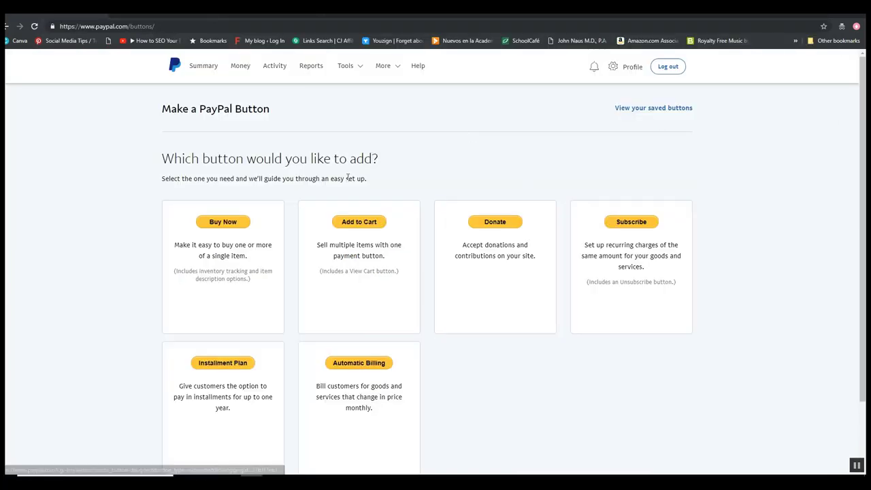
click(637, 114)
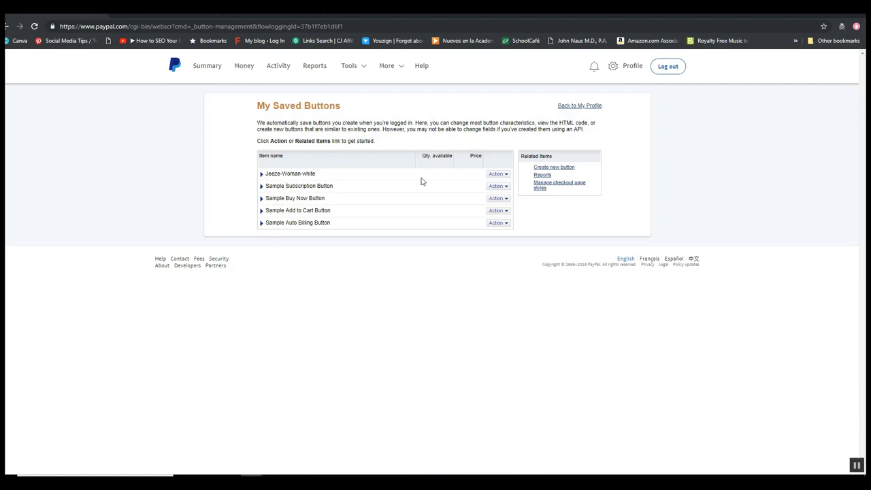
Open the form for creating a new payment button, review its button types and fields, and return to the saved buttons.
click(563, 171)
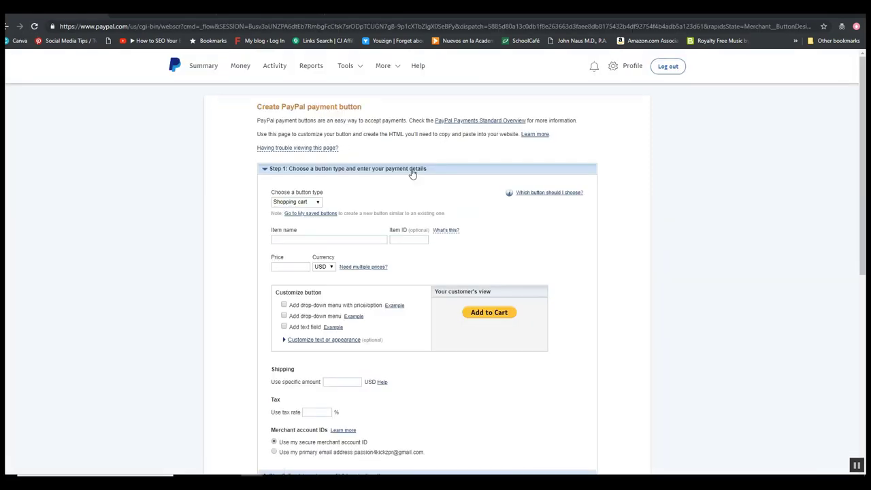
click(296, 202)
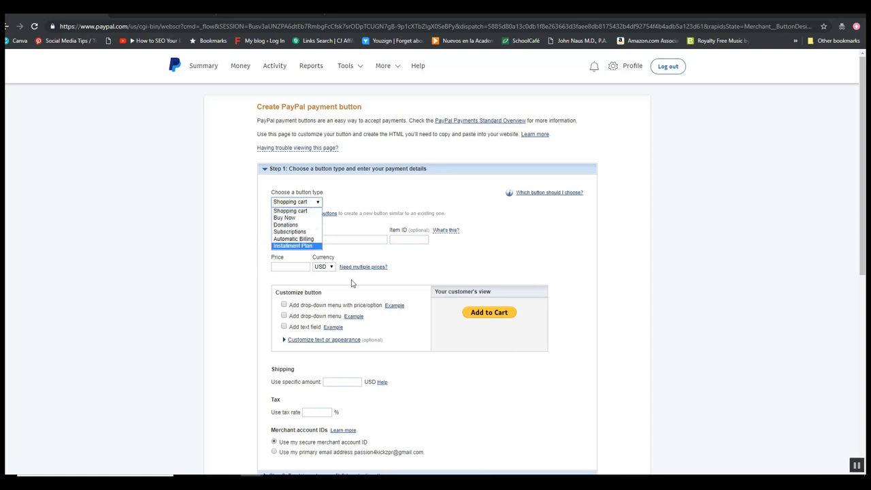
scroll(313, 371, down, 3)
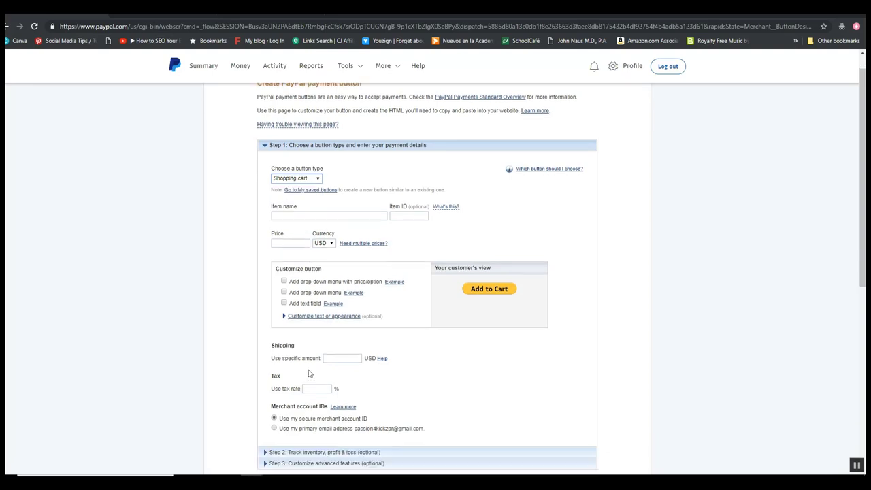
scroll(308, 372, up, 3)
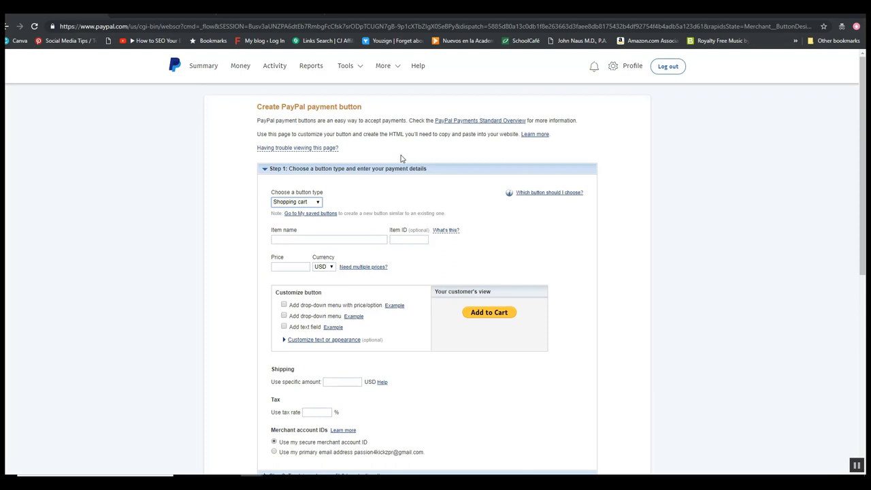
scroll(381, 178, down, 5)
scroll(320, 278, up, 5)
key(F5)
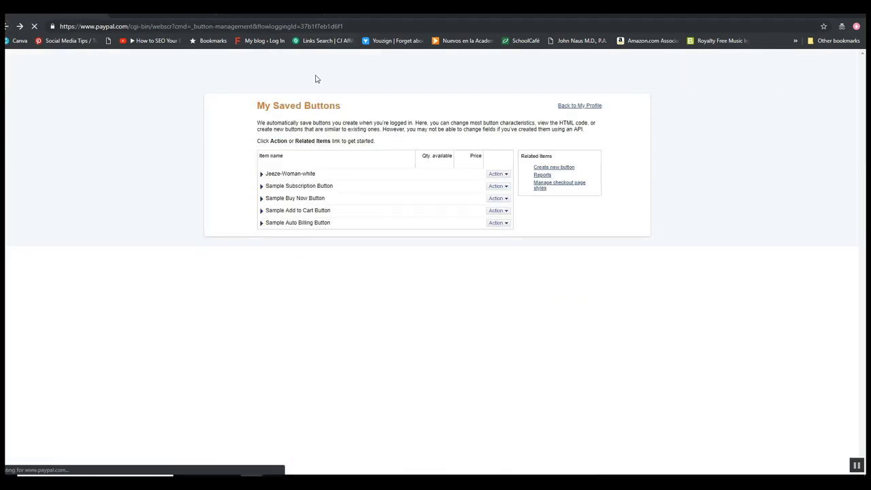
View the code of the saved Jeeze-Woman-white button and select its whole email payment link.
click(494, 176)
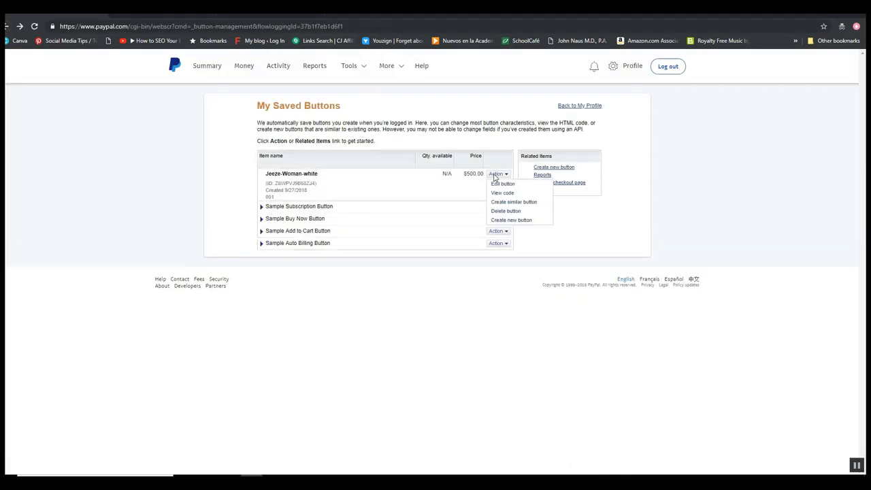
click(496, 194)
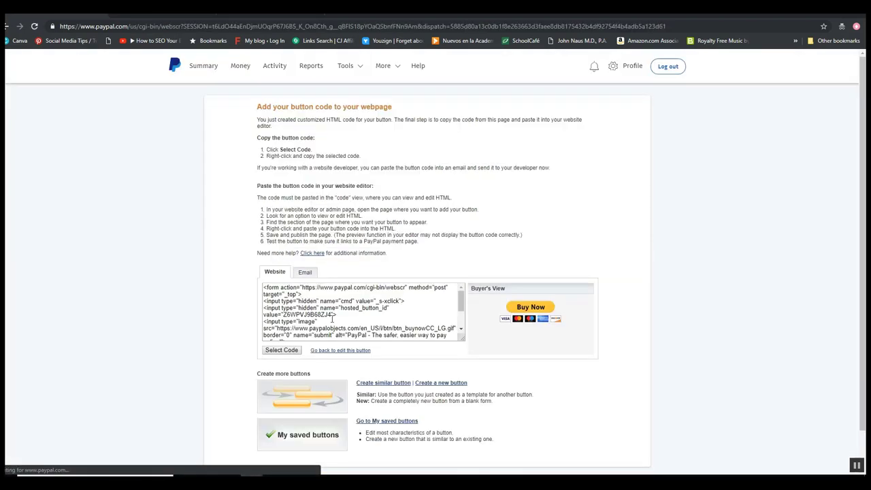
click(305, 273)
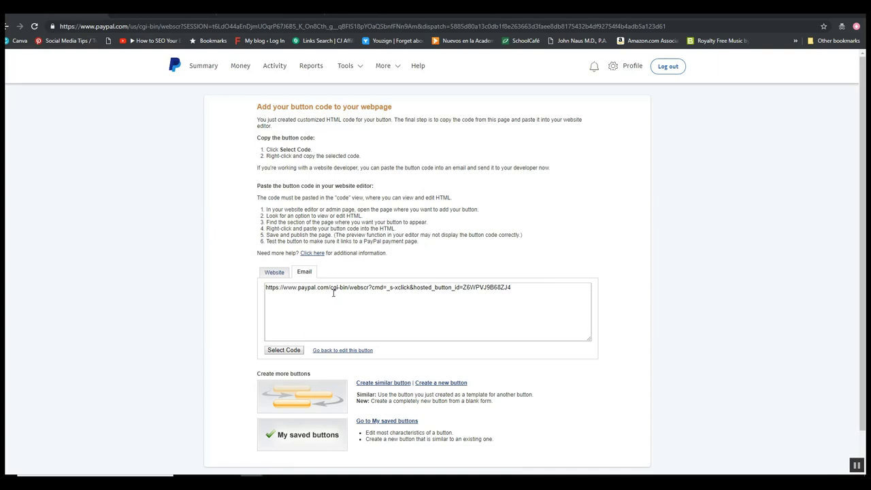
click(332, 293)
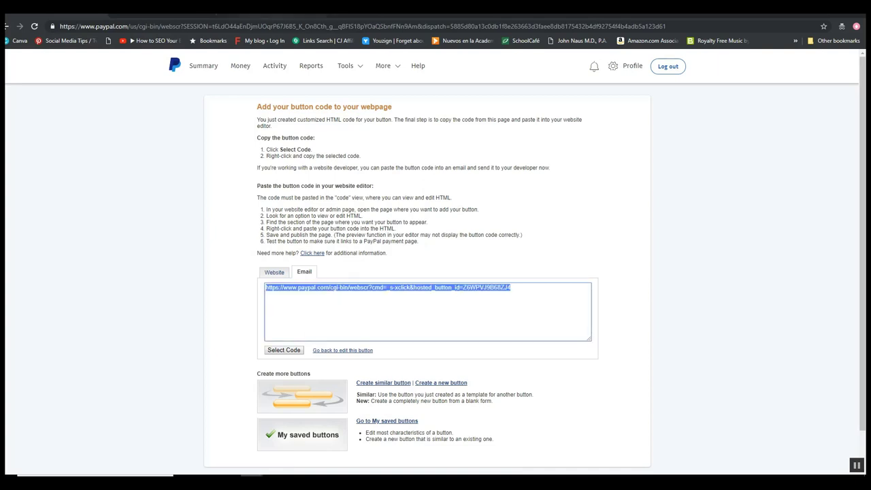
Open the Jeeze-Woman-white button's payment link in a new browser tab to check its checkout page.
key(ctrl+t)
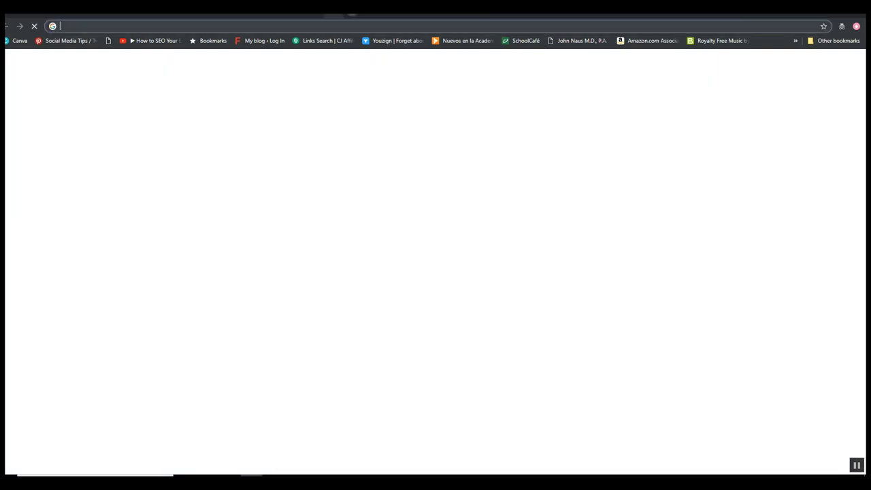
text(https://www.paypal.com/cgi-bin/webscr?cmd=_s-xclick&hosted_button_id=Z6WPVJ9868ZJ4)
key(Return)
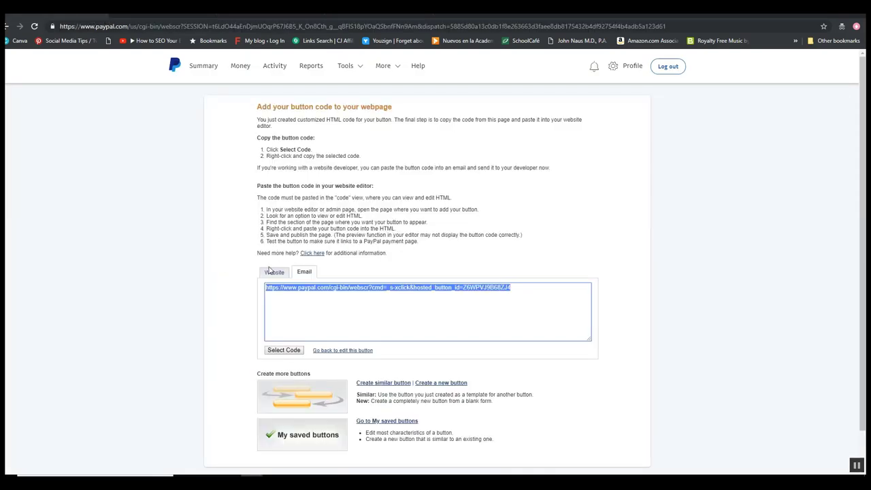
Show the button's website code, and in ProfitBuilder paste the copied PayPal code over the product description's entire HTML content.
click(270, 271)
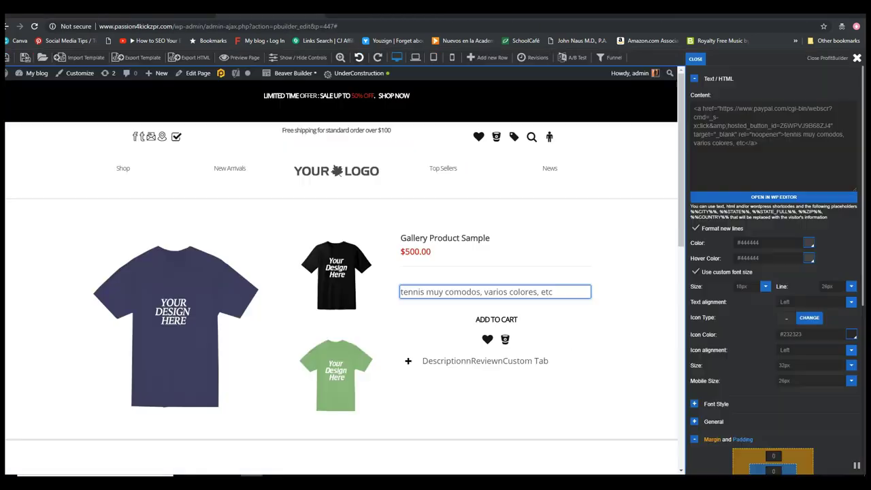
click(695, 60)
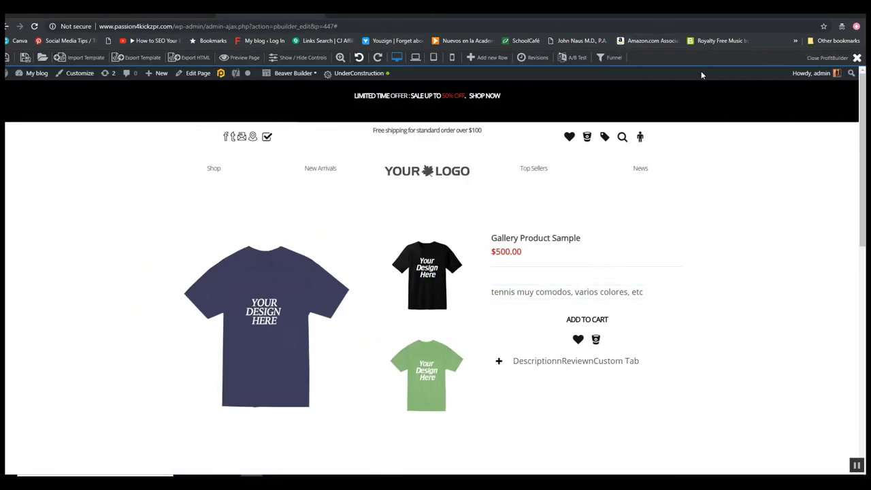
click(578, 298)
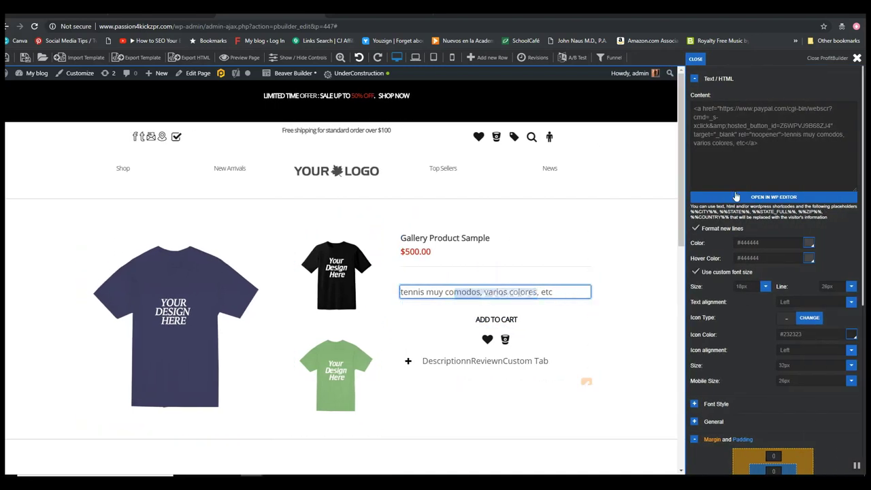
key(ctrl+a)
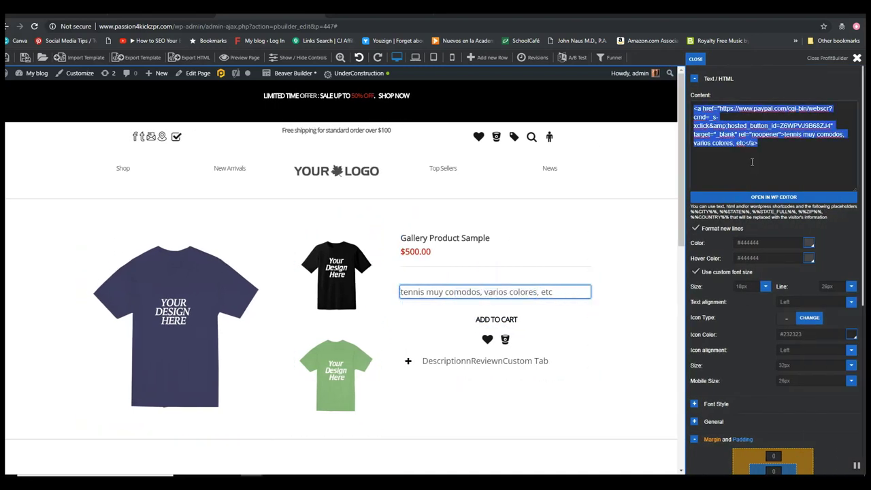
key(ctrl+v)
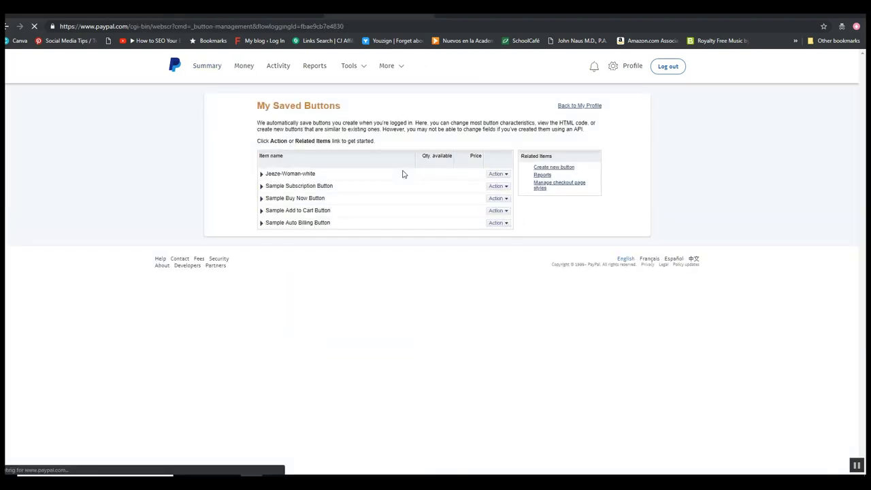
Open the saved Jeeze-Woman-white button in PayPal for editing and expand its text and appearance options.
click(497, 174)
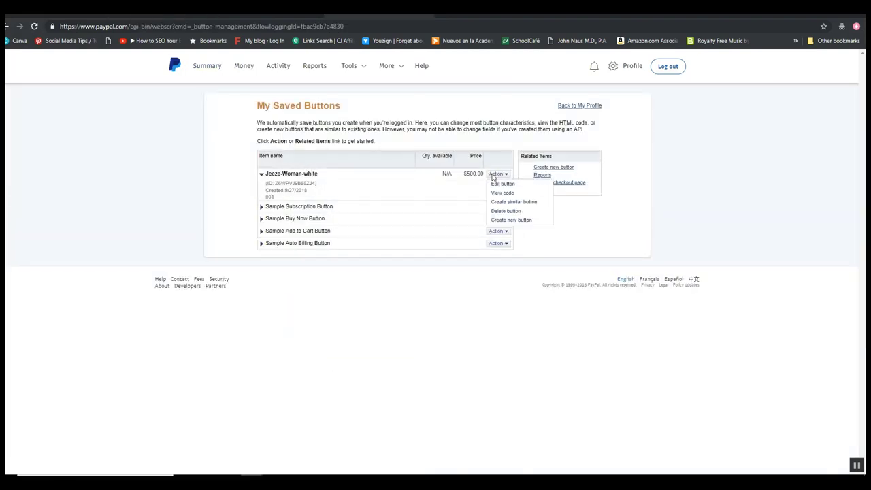
click(499, 186)
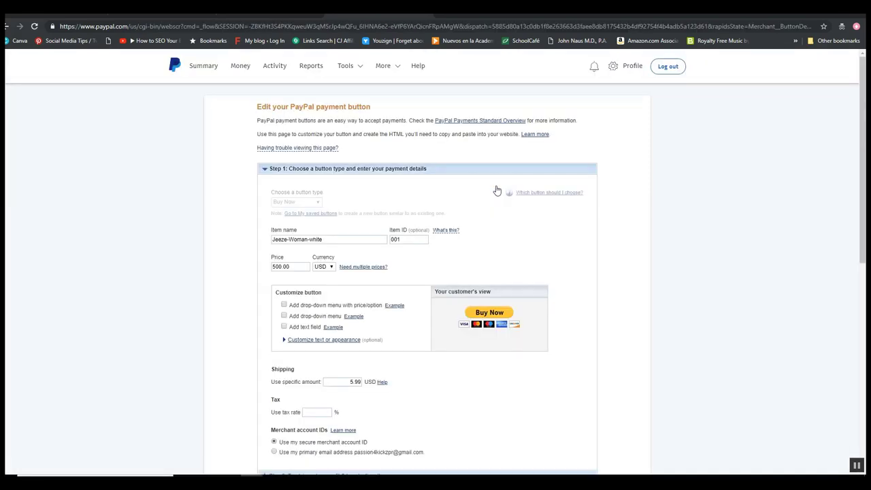
scroll(347, 313, down, 3)
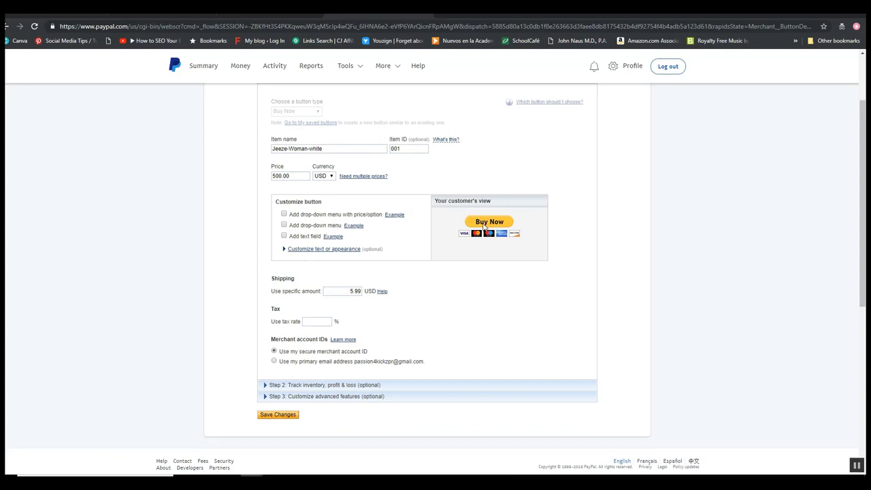
click(317, 252)
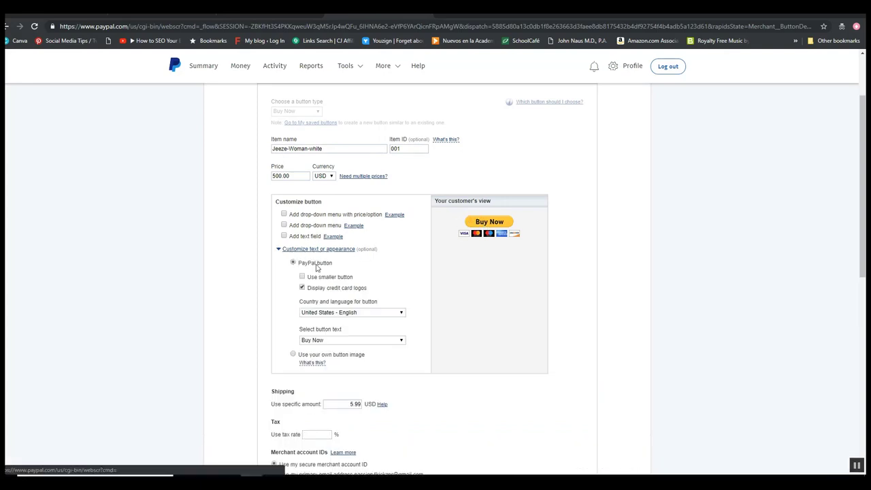
Set the PayPal button's country and language to United States - Spanish and save the changes.
click(344, 314)
scroll(351, 361, down, 3)
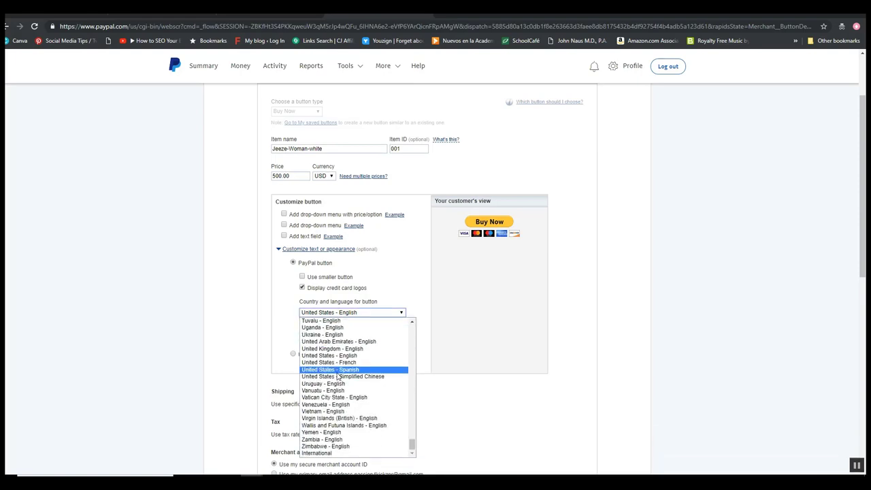
scroll(337, 378, up, 10)
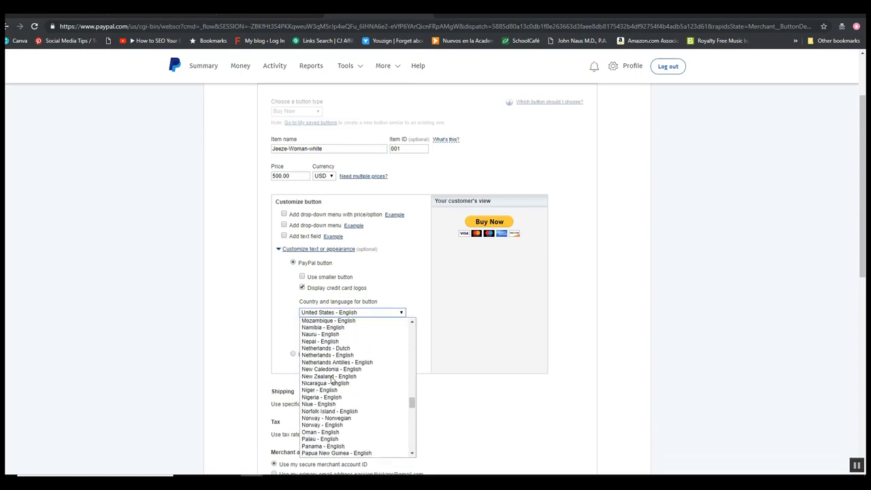
scroll(333, 380, up, 15)
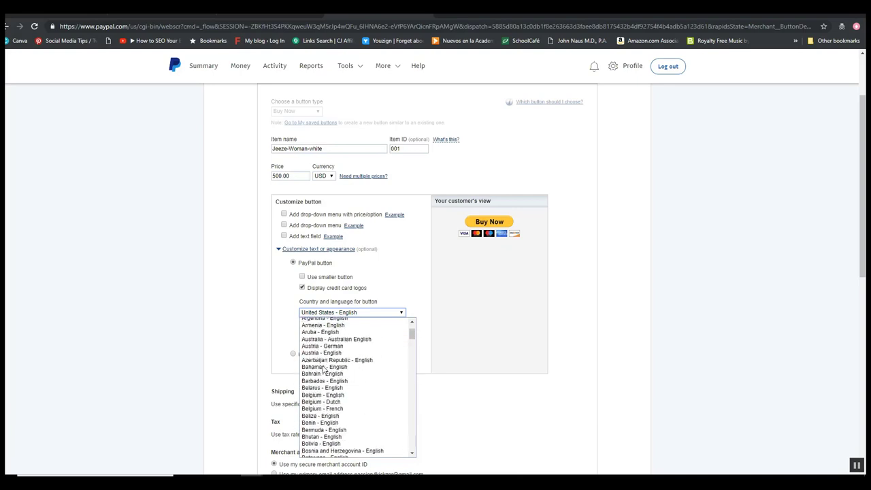
scroll(324, 369, down, 10)
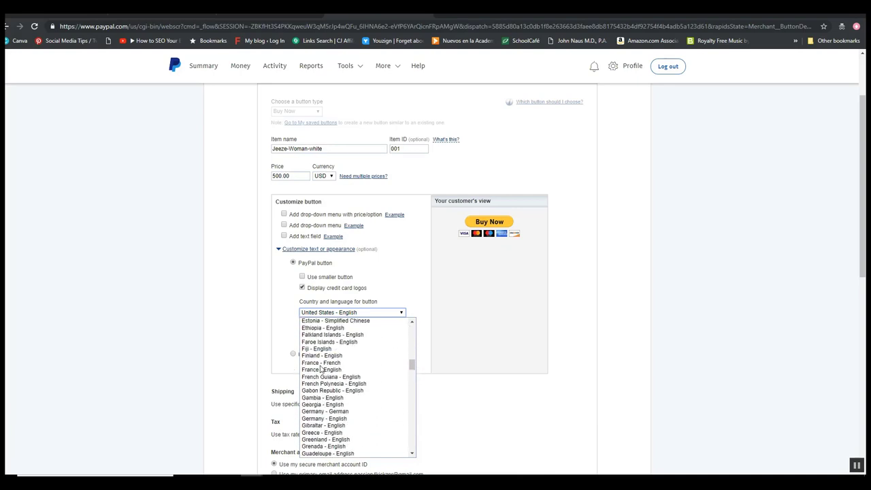
scroll(320, 369, up, 4)
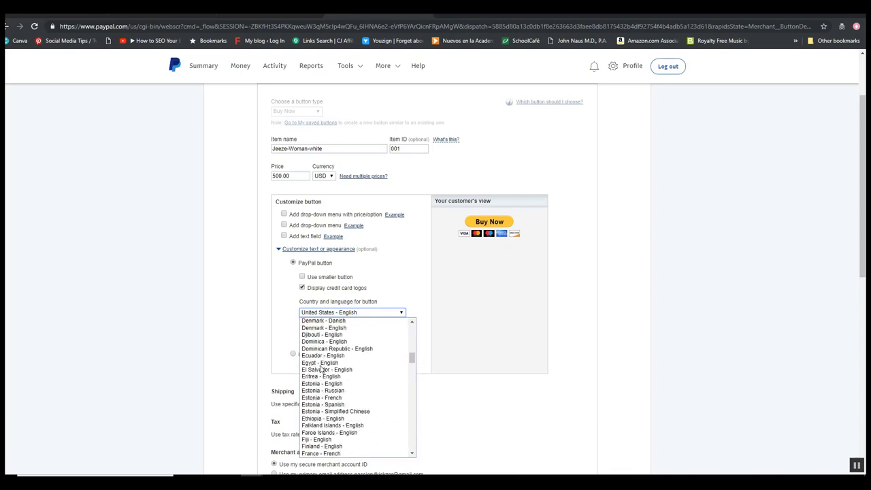
scroll(324, 394, down, 20)
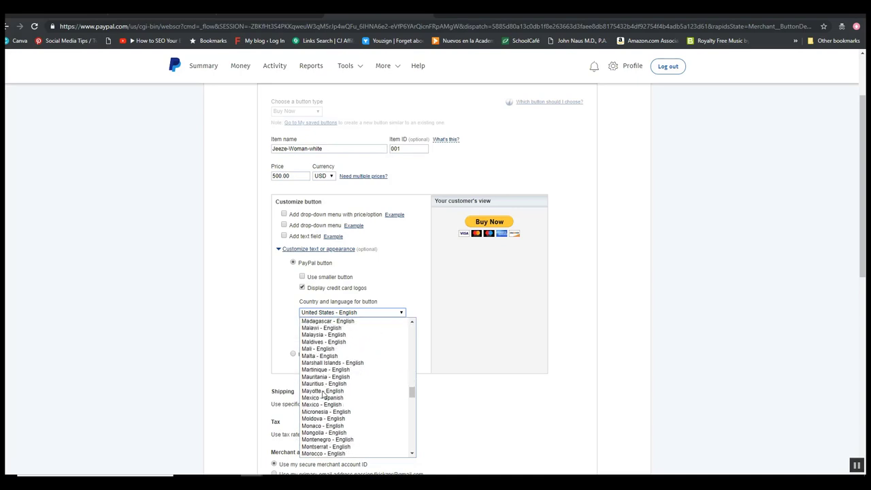
scroll(324, 393, up, 4)
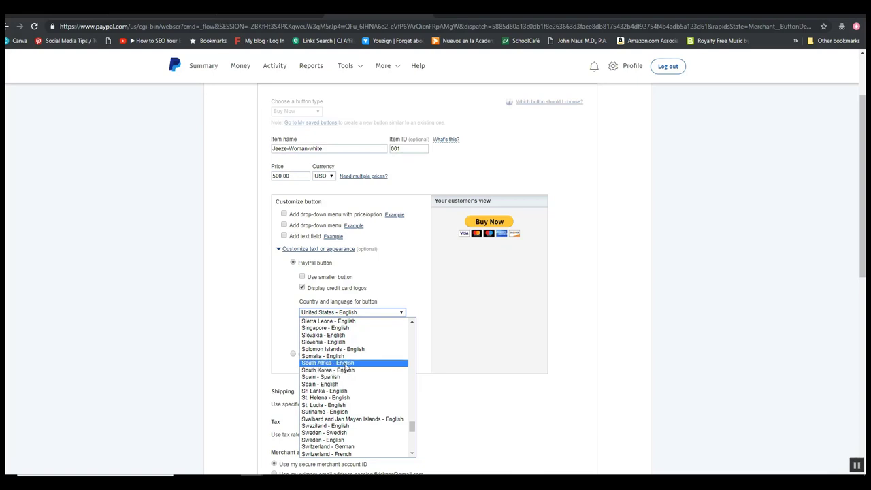
scroll(345, 367, down, 8)
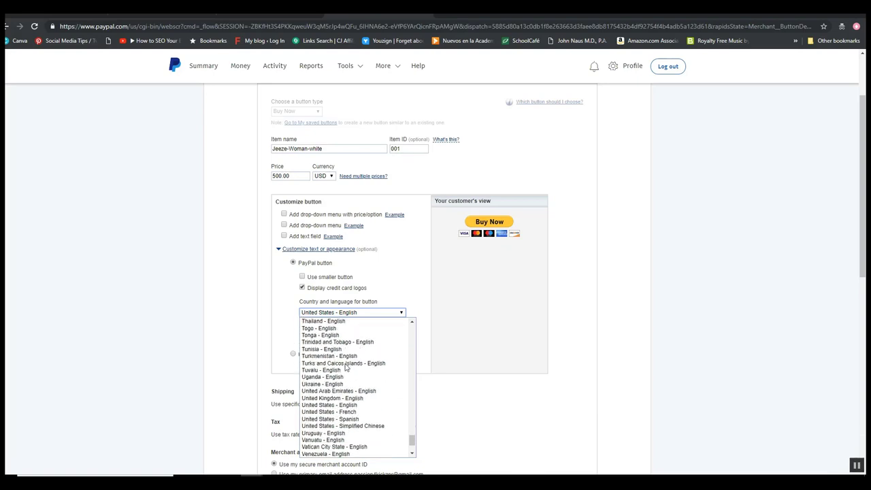
click(322, 419)
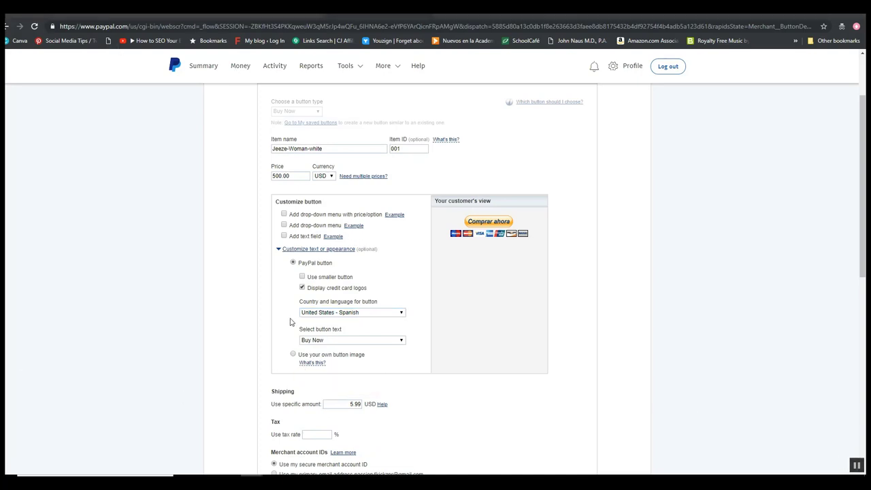
scroll(379, 350, down, 3)
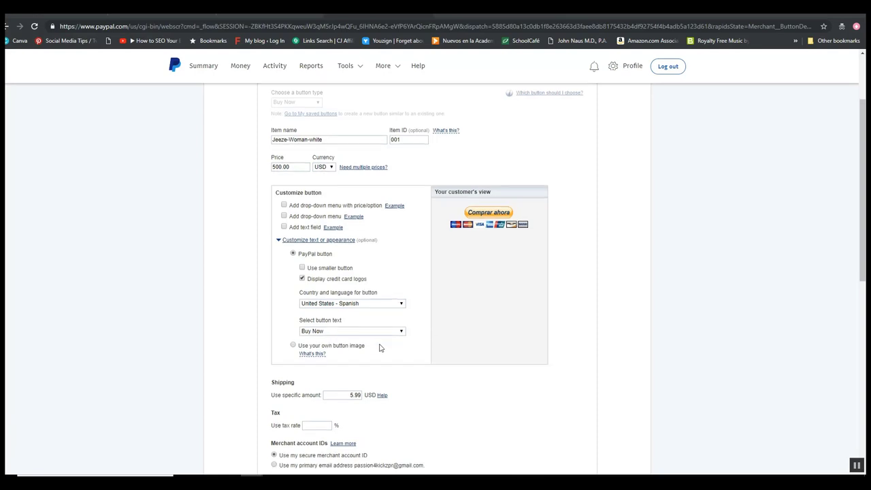
click(280, 393)
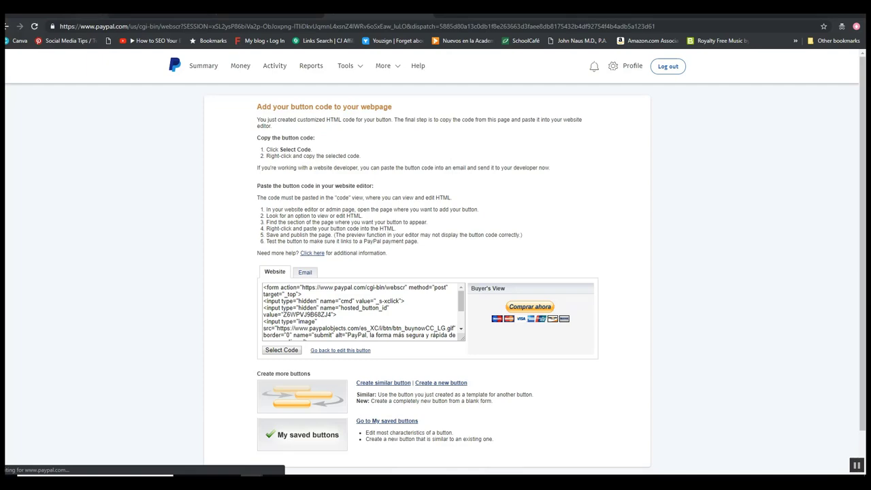
Switch to ProfitBuilder, reload the product page, and open the Buy Now button's text element for editing.
click(191, 20)
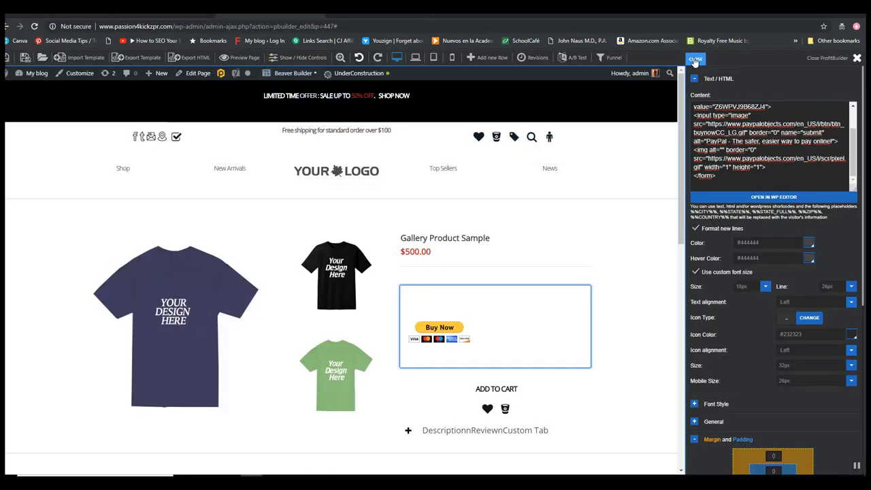
click(695, 59)
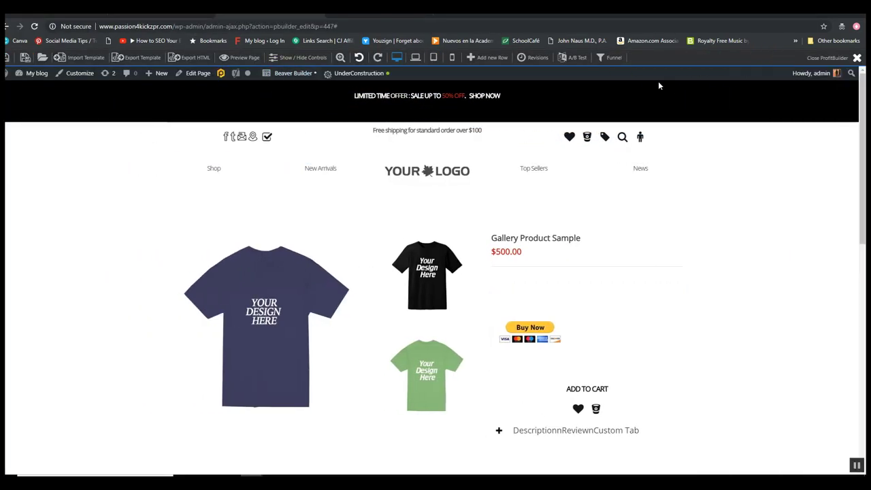
click(35, 26)
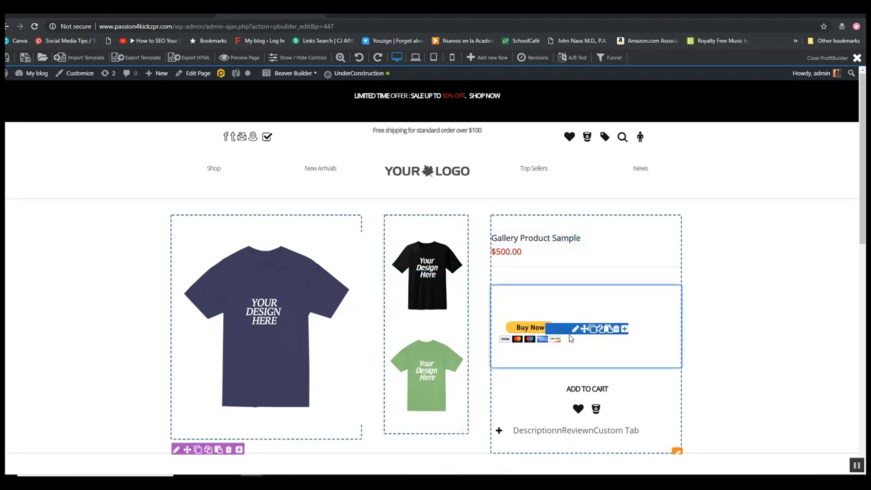
click(575, 333)
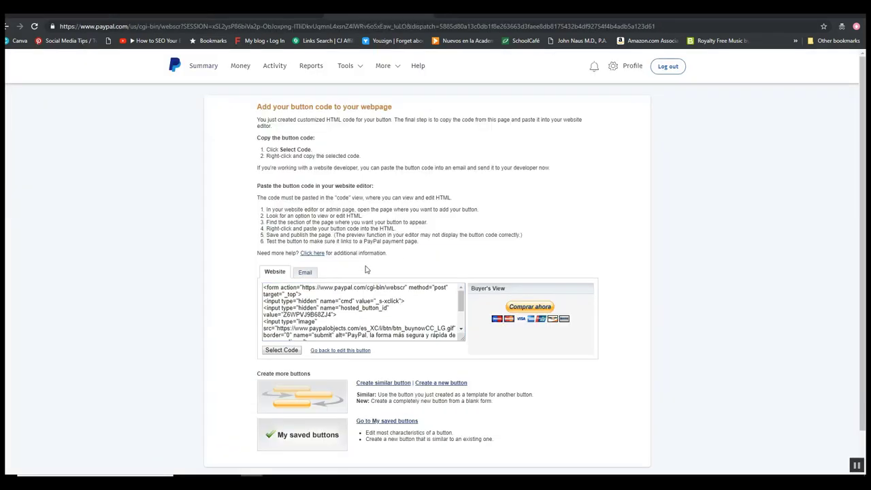
Copy the Spanish button's website code from PayPal and paste it over the entire HTML content of the Buy Now element in ProfitBuilder.
click(307, 272)
click(275, 271)
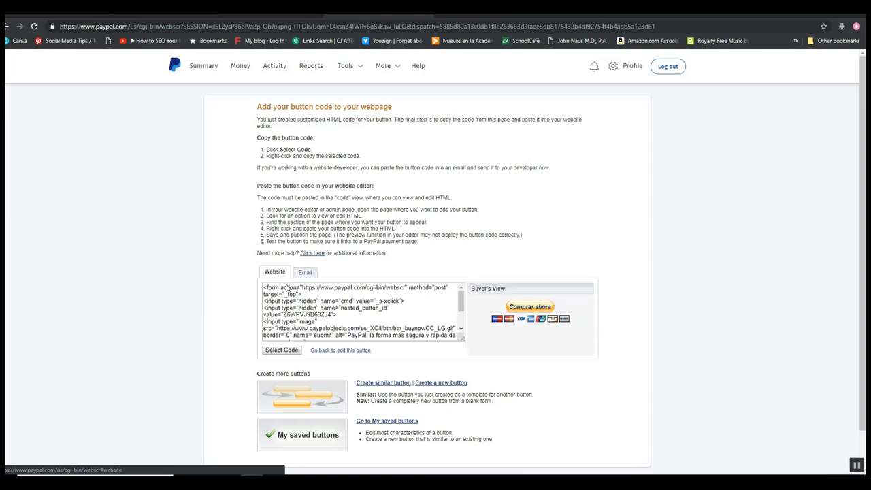
click(296, 297)
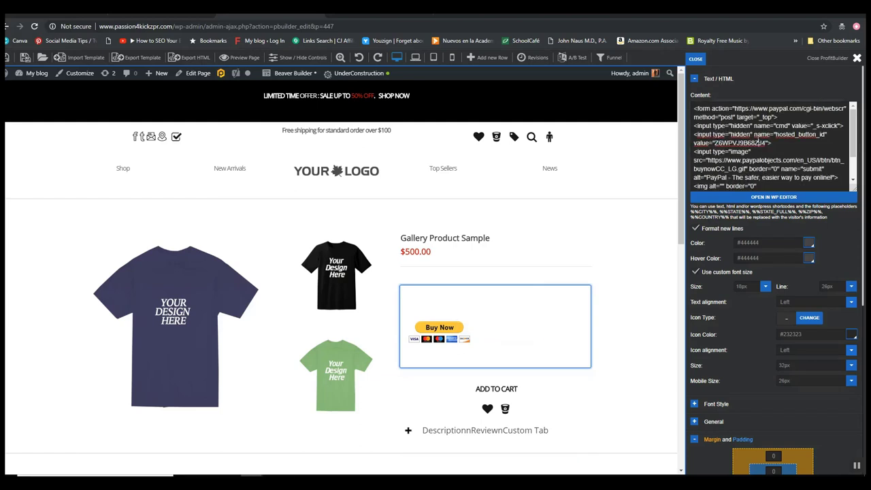
key(ctrl+a)
key(ctrl+v)
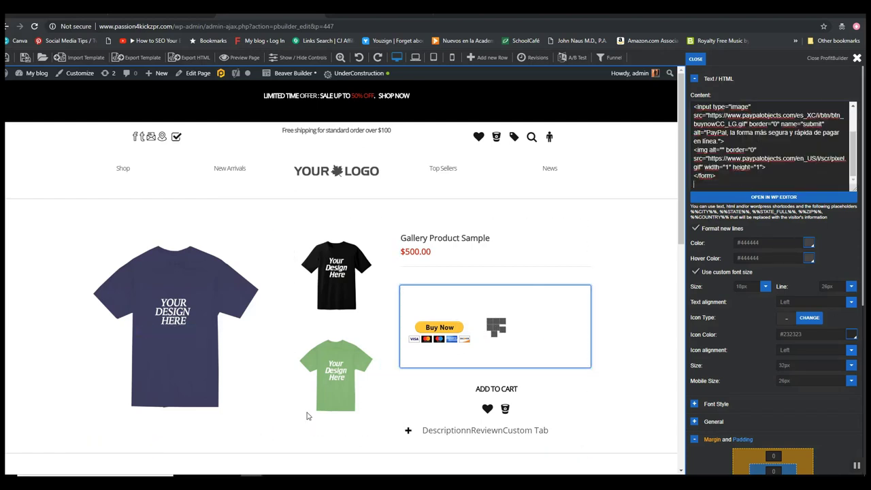
Set the text alignment of the PayPal button element to Center.
click(849, 304)
click(788, 328)
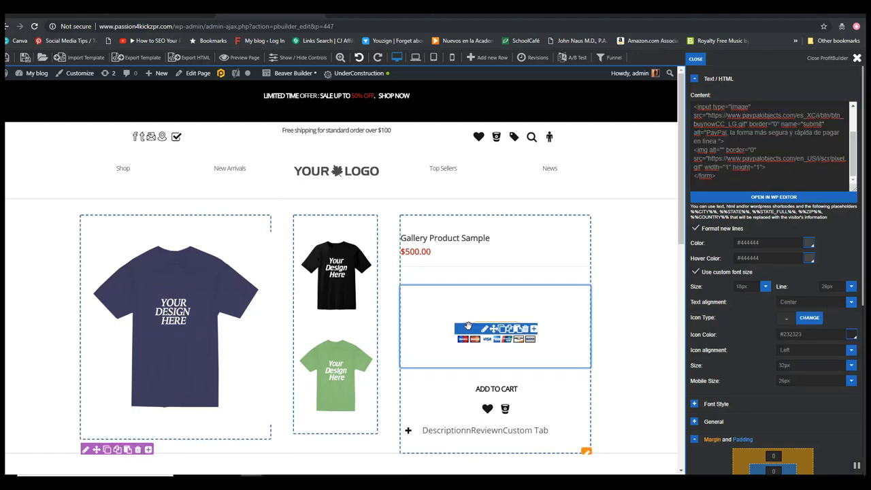
scroll(752, 380, down, 3)
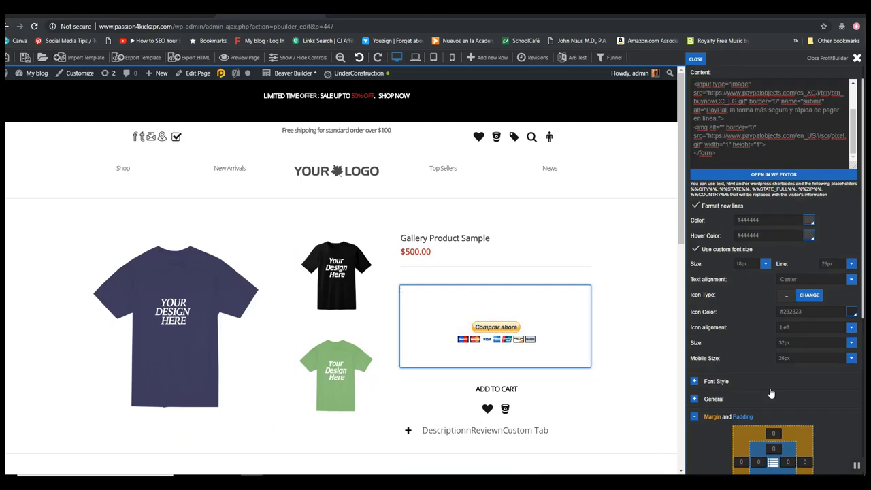